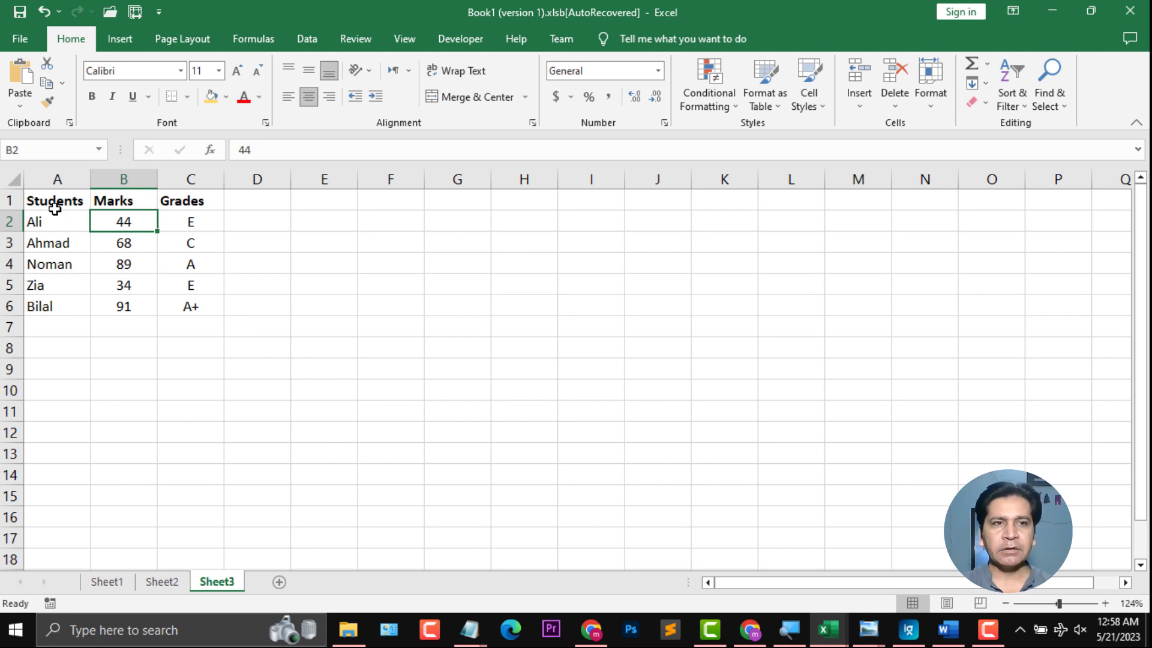
Step: Highlight the Students, Marks and Grades columns in turn and zoom in on the sheet
drag(52, 201, 46, 305)
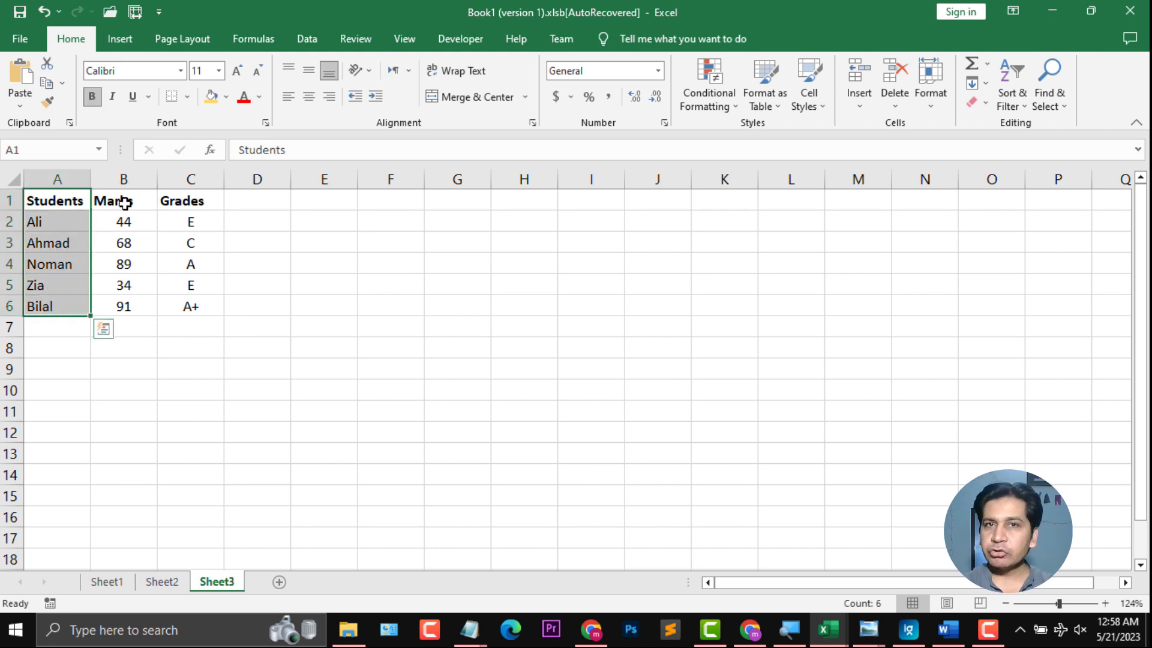
drag(121, 201, 127, 305)
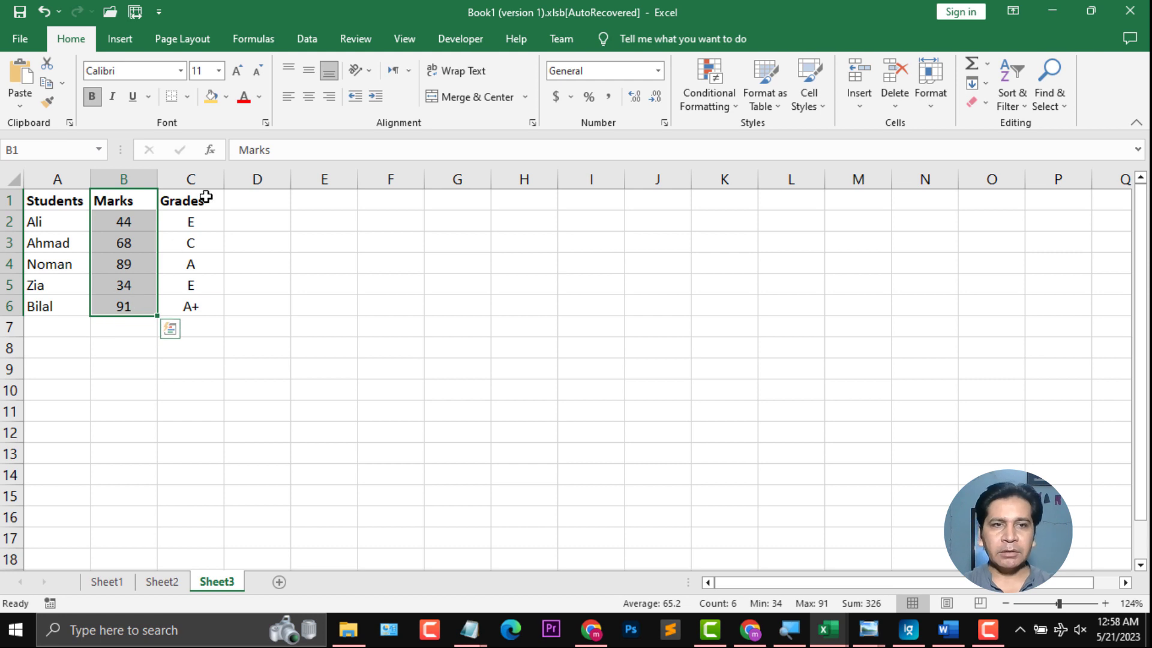
drag(203, 198, 216, 300)
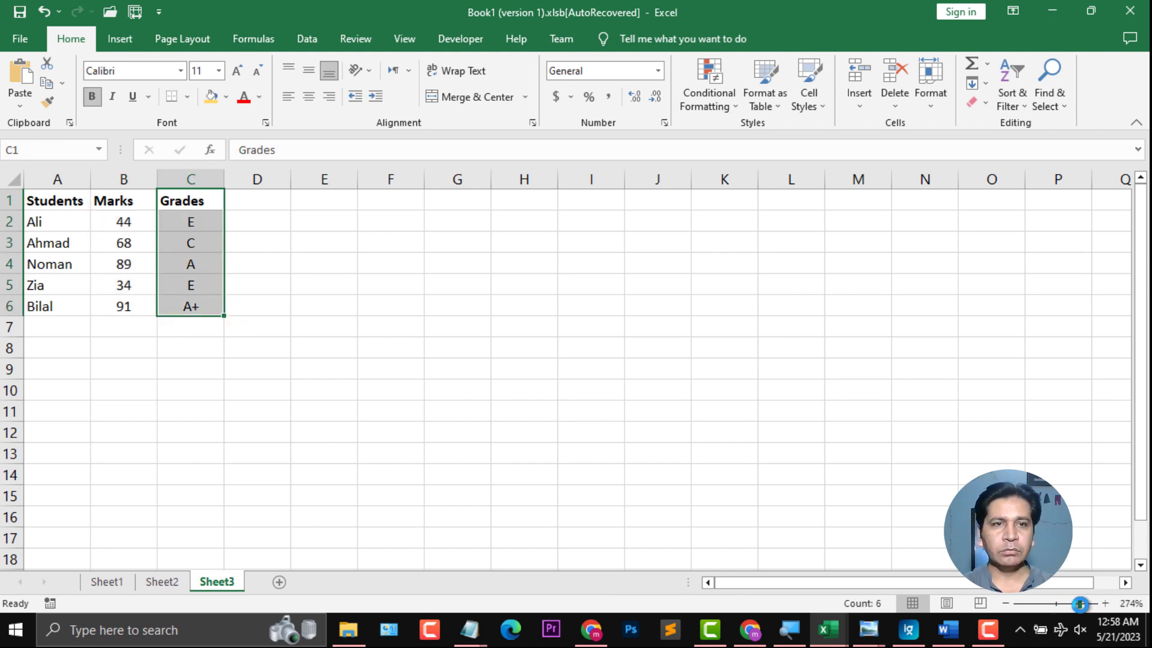
click(1080, 603)
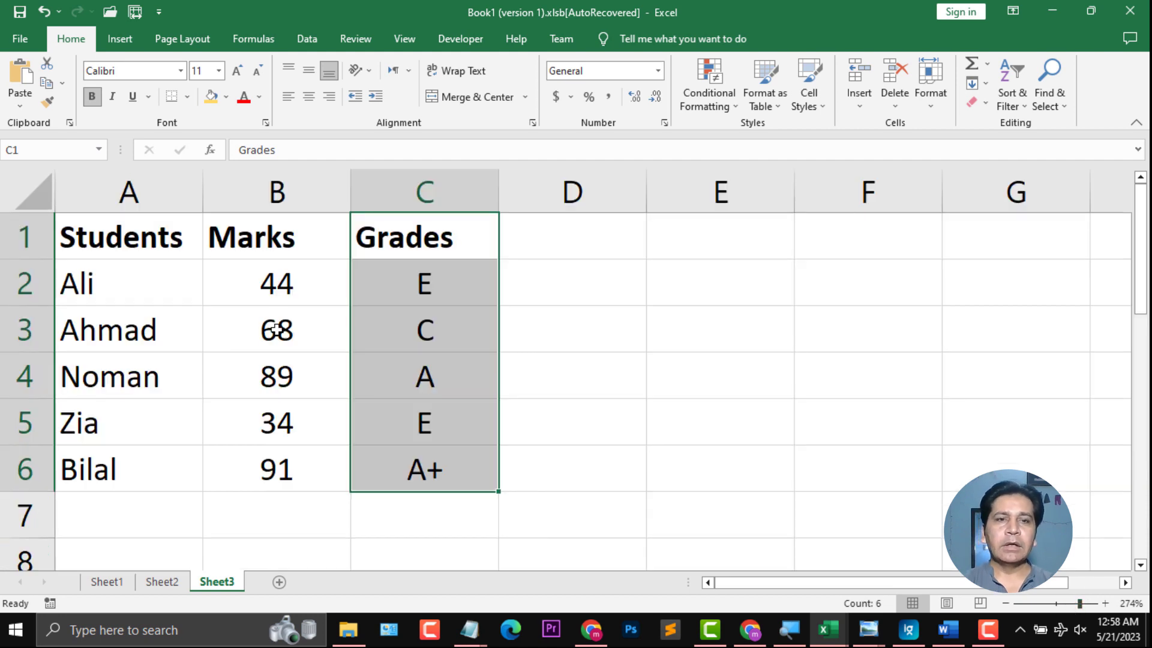
Step: Change Ali's mark in B2 to 52 and move to the next row
click(277, 286)
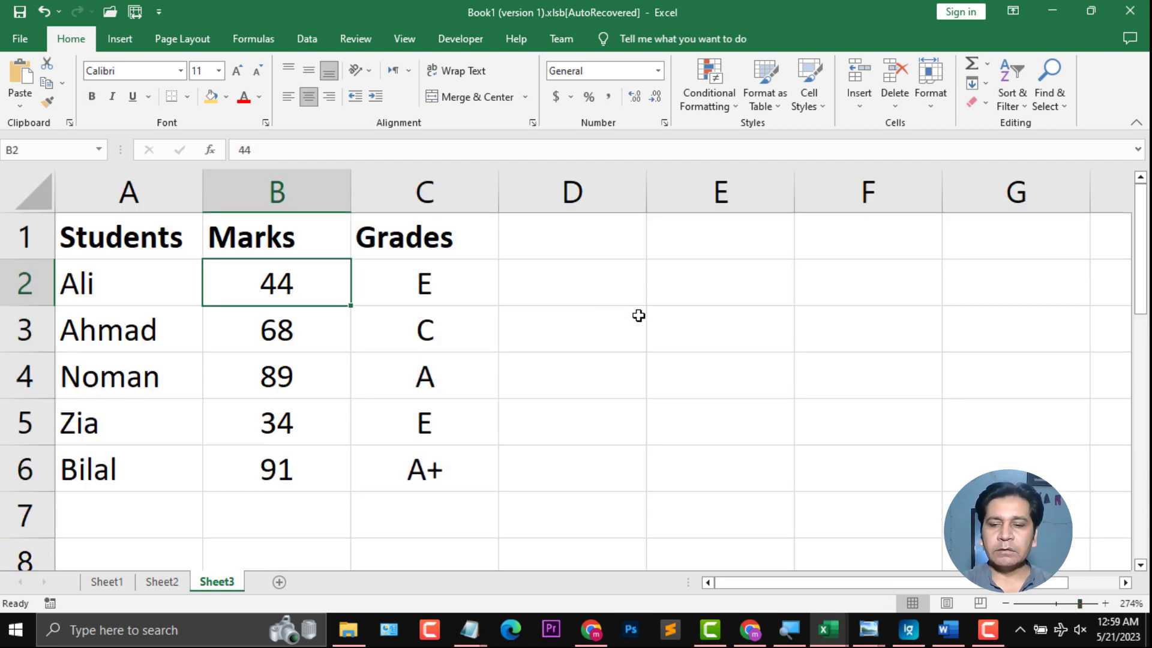
text(52)
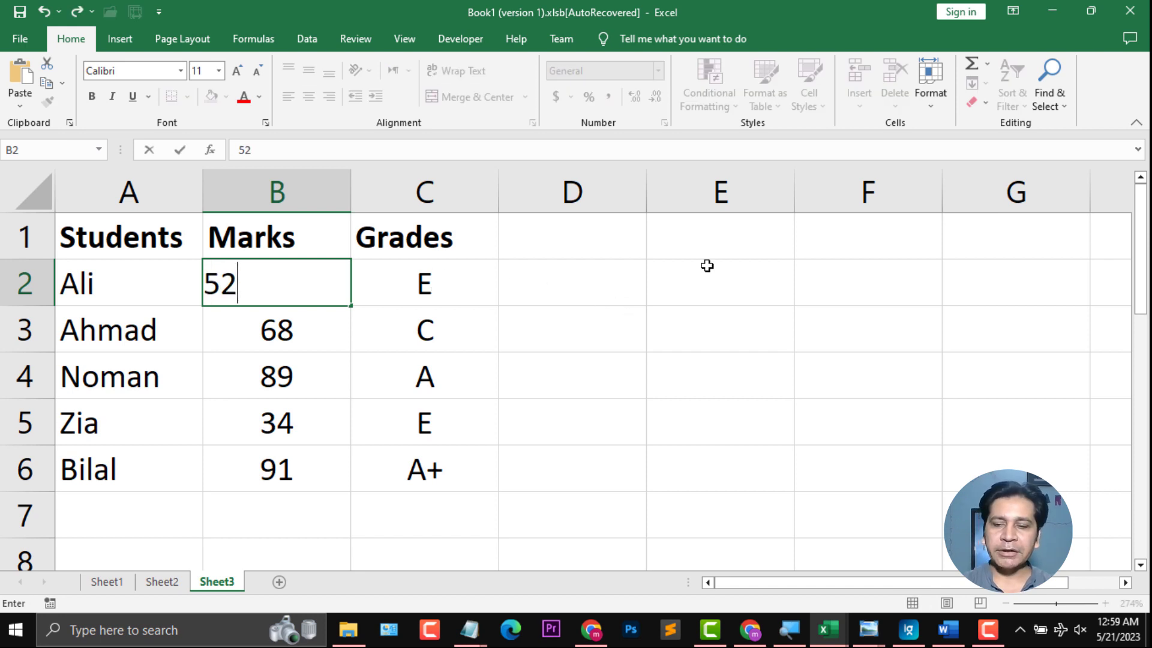
key(ctrl+Return)
key(Down)
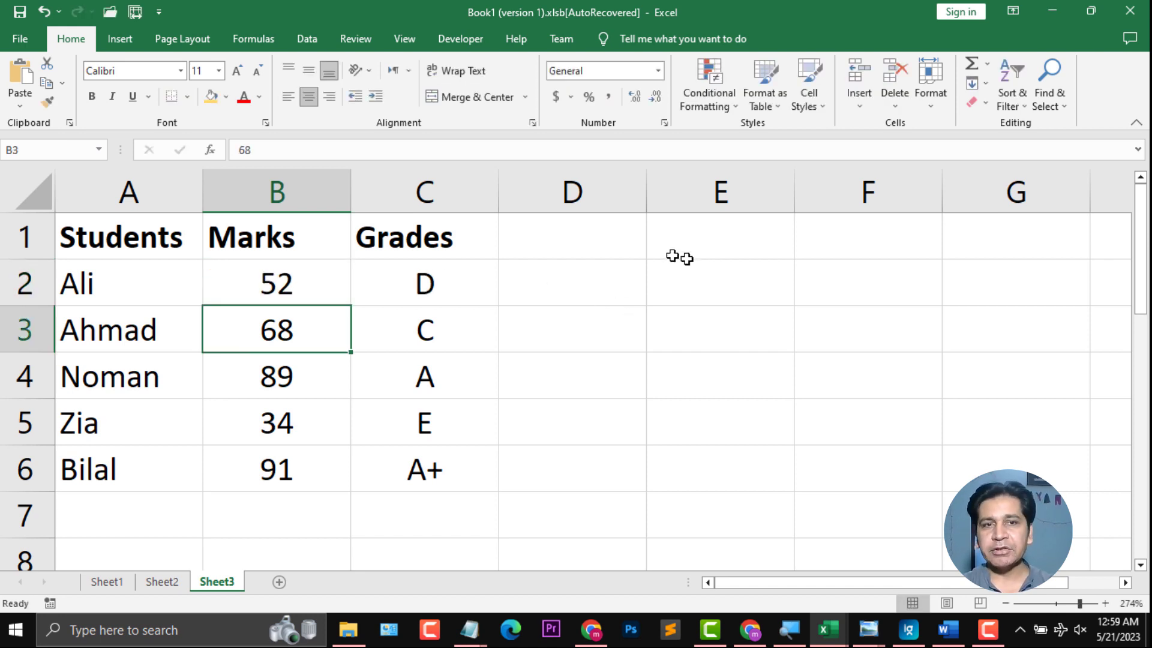
Step: Change Ali's mark in B2 to 95
click(293, 279)
text(95)
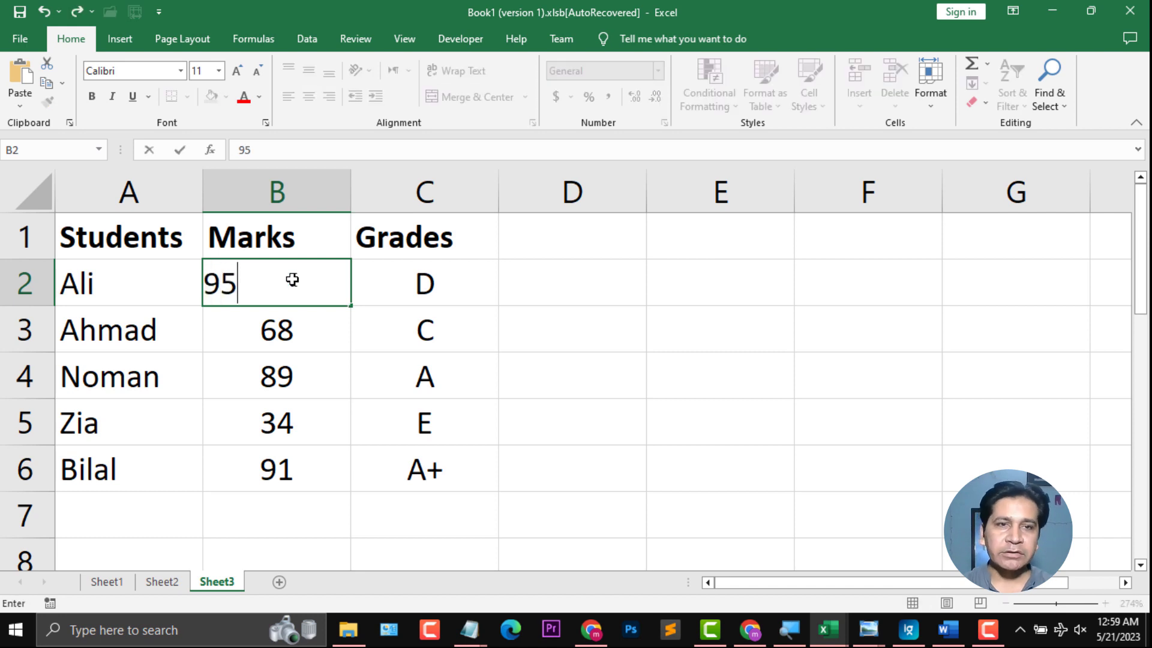
key(Return)
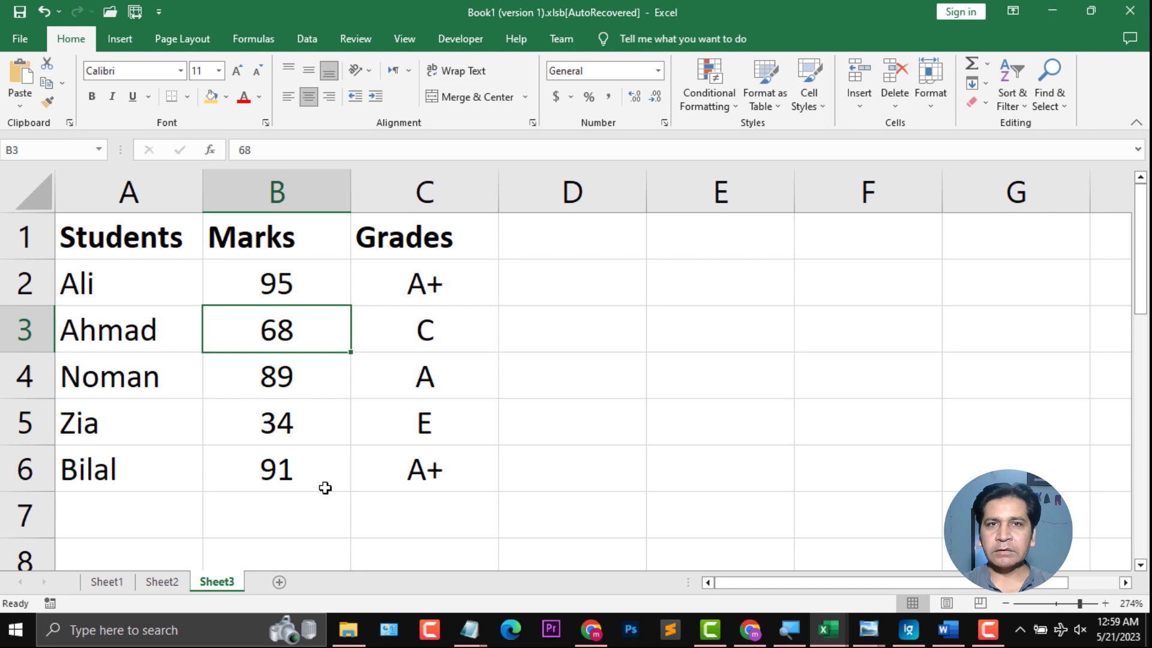
Step: Clear the existing grade formulas from C2 to C6
drag(425, 277, 424, 466)
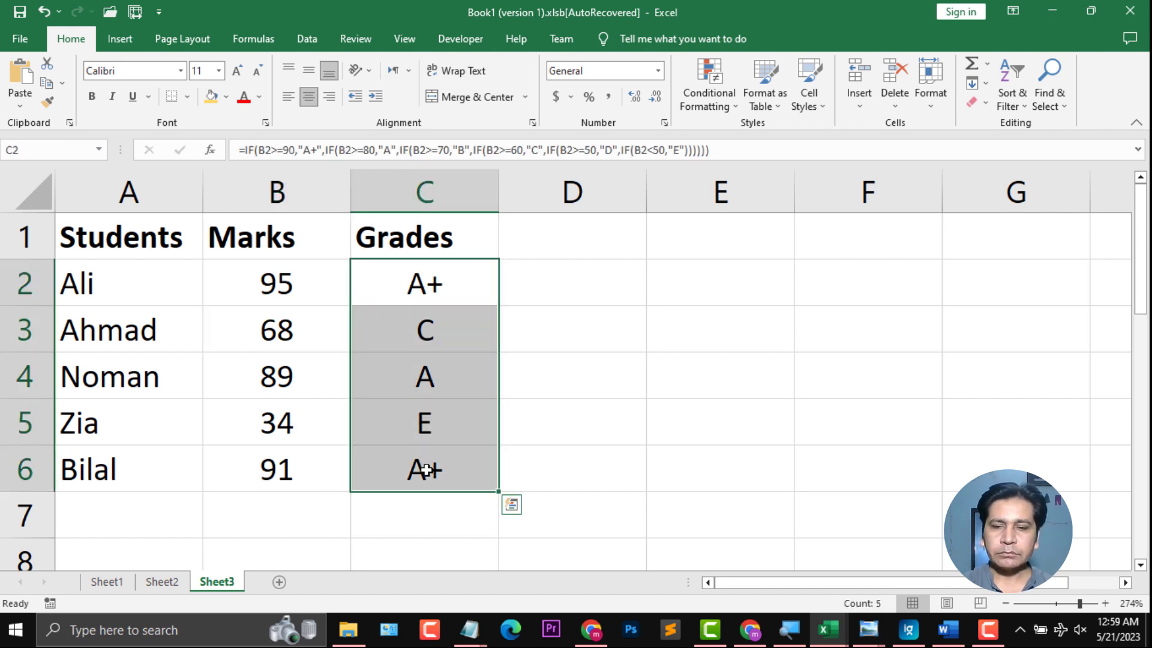
key(Delete)
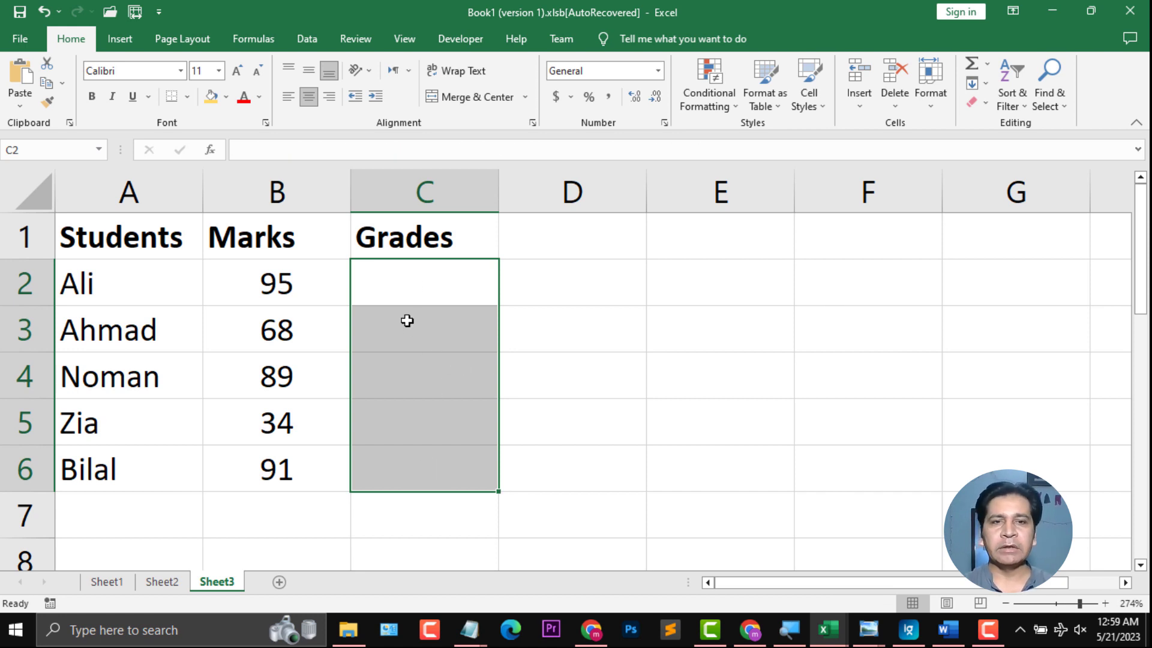
Step: Start an IF formula in C2 testing whether B2 is greater than or equal to 90
click(421, 281)
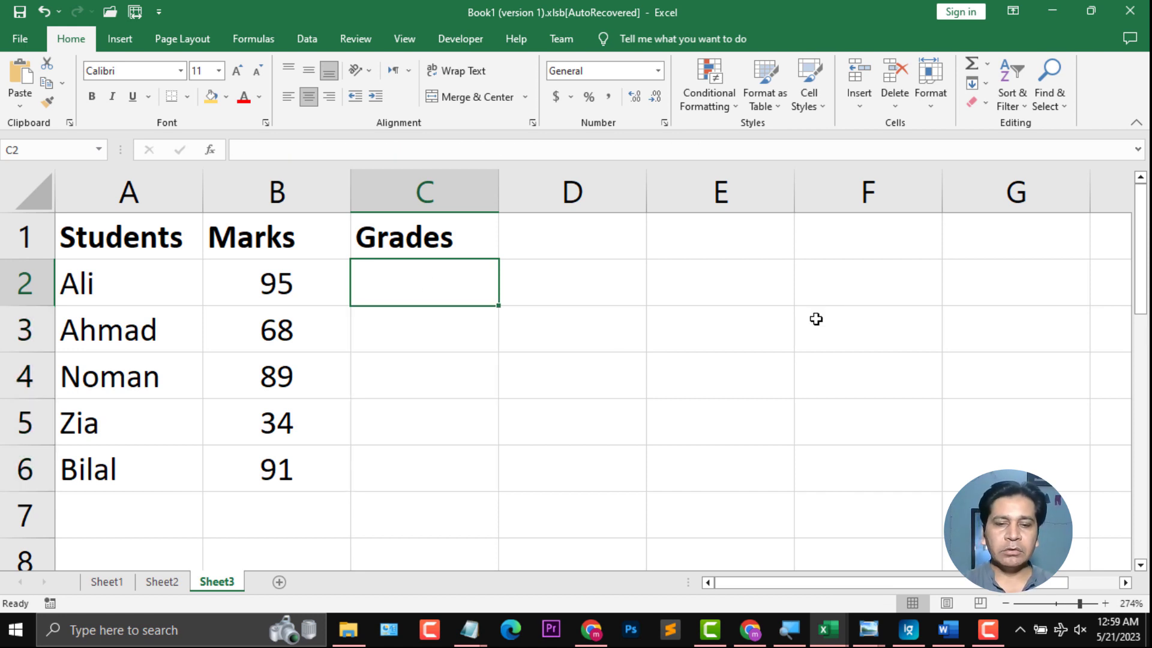
text(=)
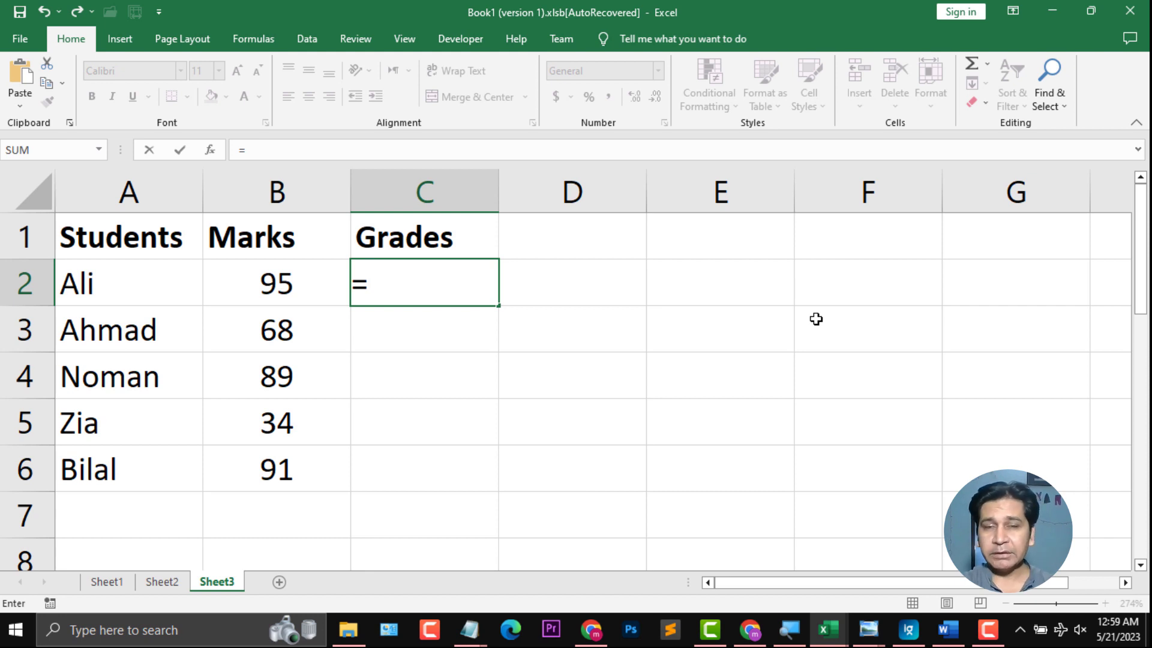
text(if)
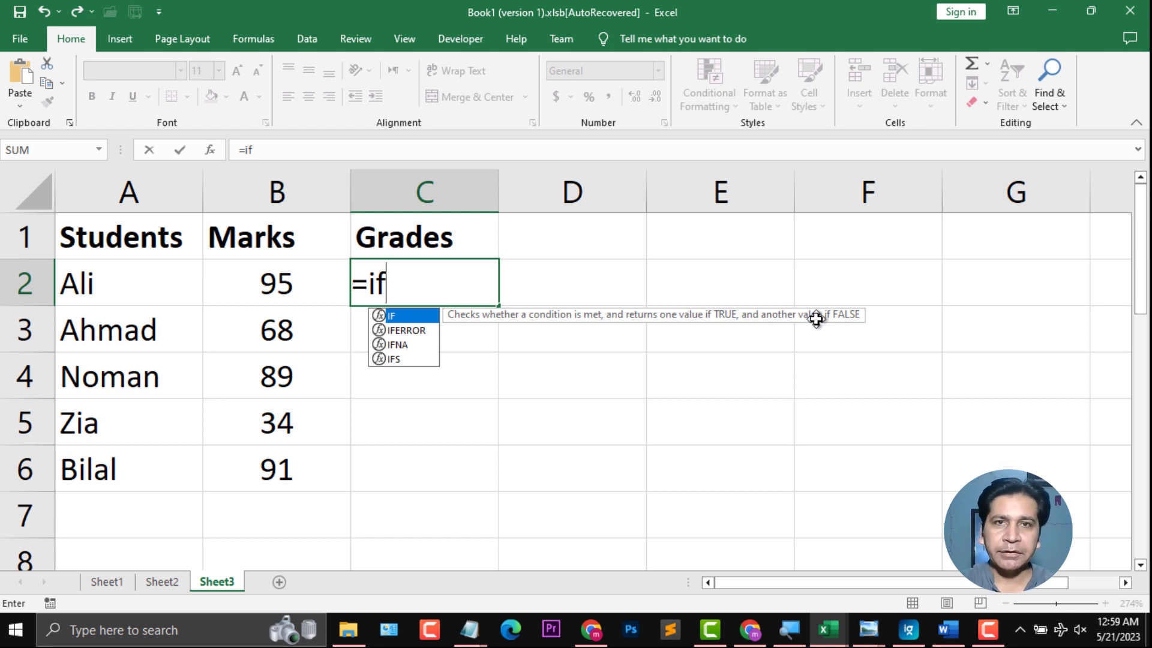
text(()
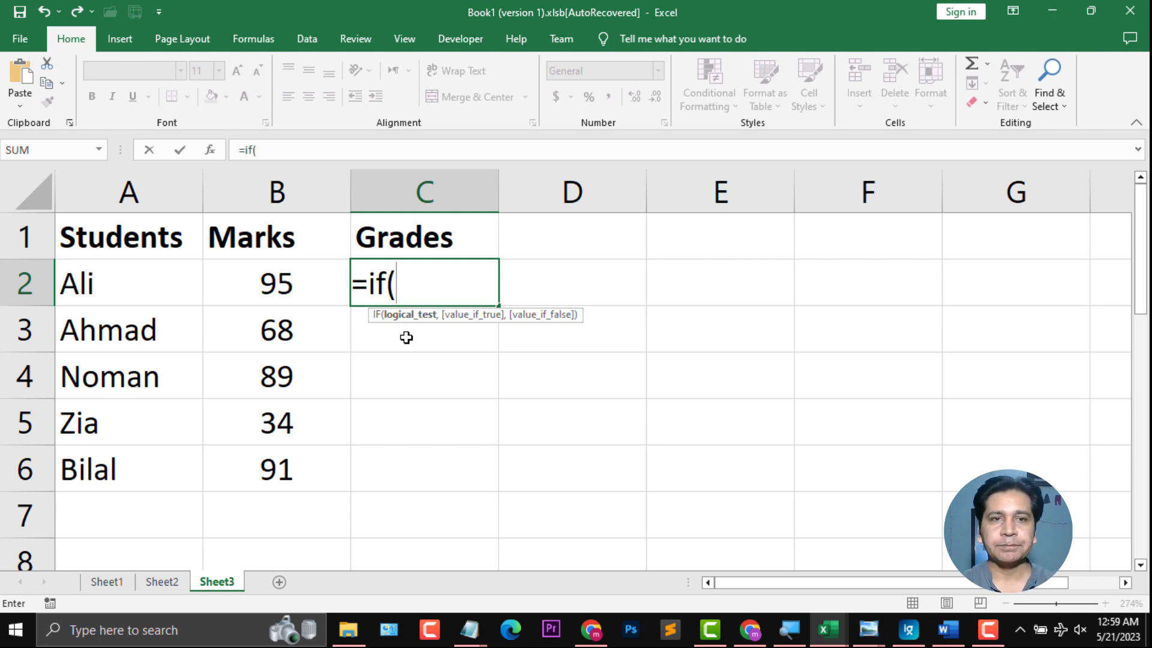
click(290, 286)
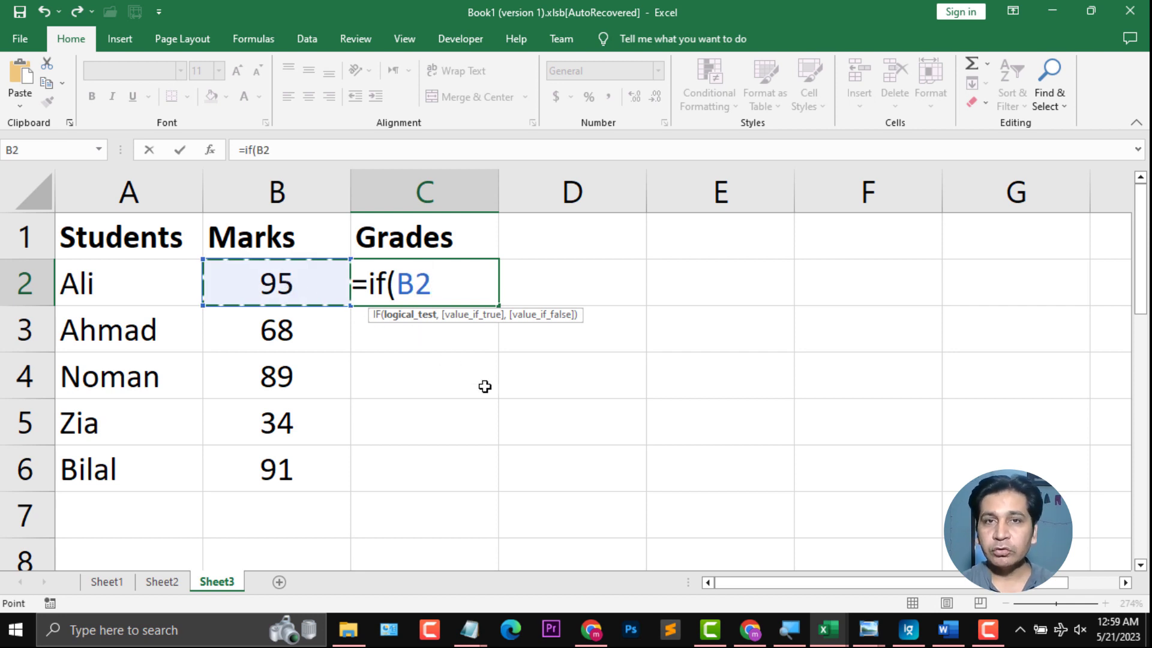
text(>)
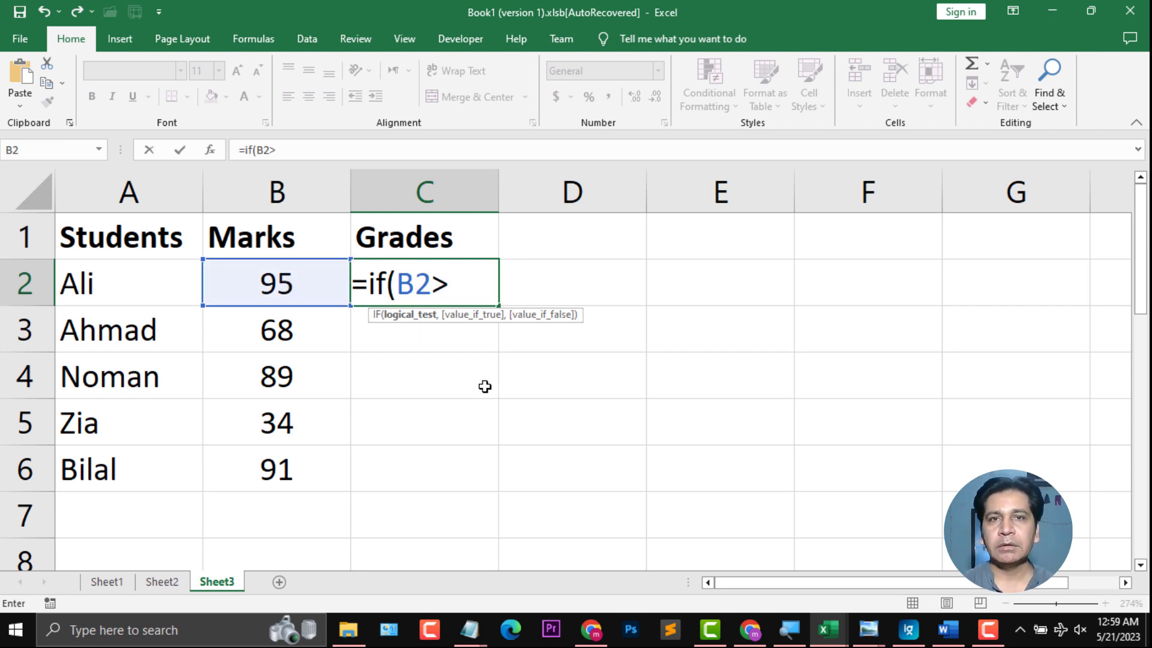
text(=)
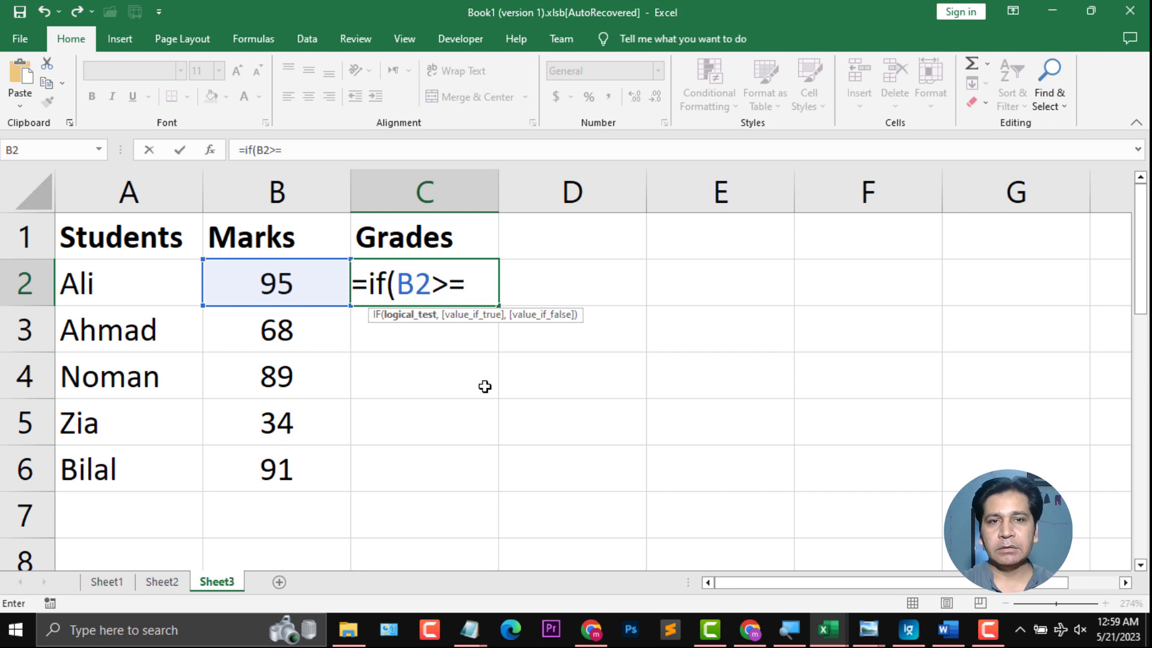
text(90)
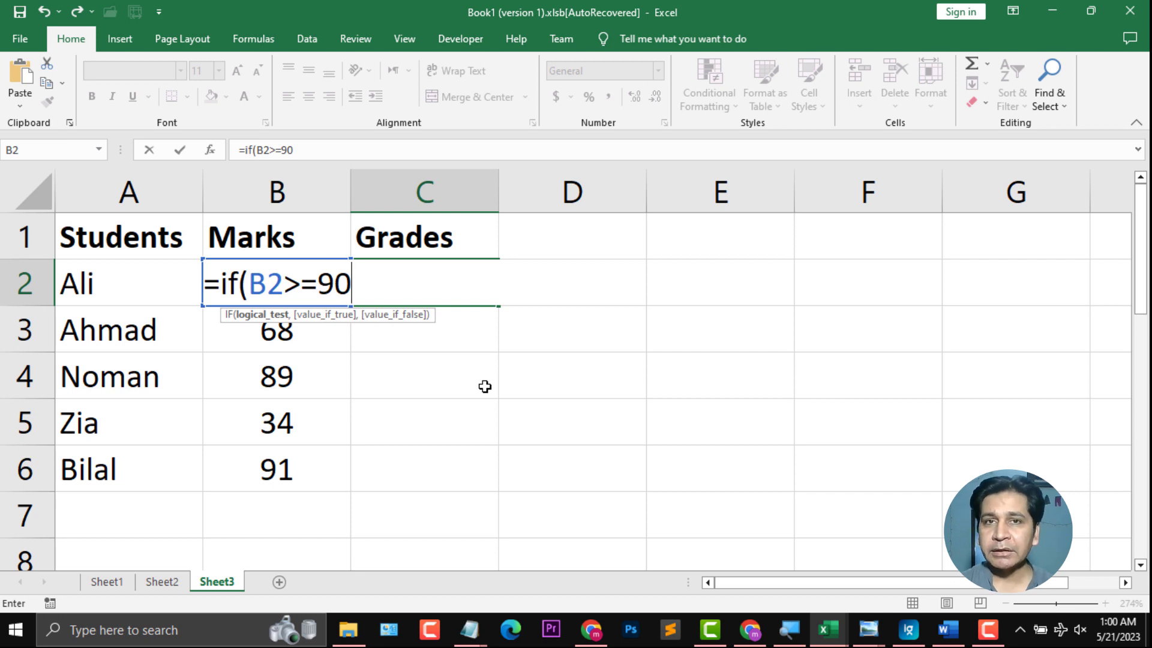
Step: Add "A+ Grade" as the formula's value when the test is true
text(,)
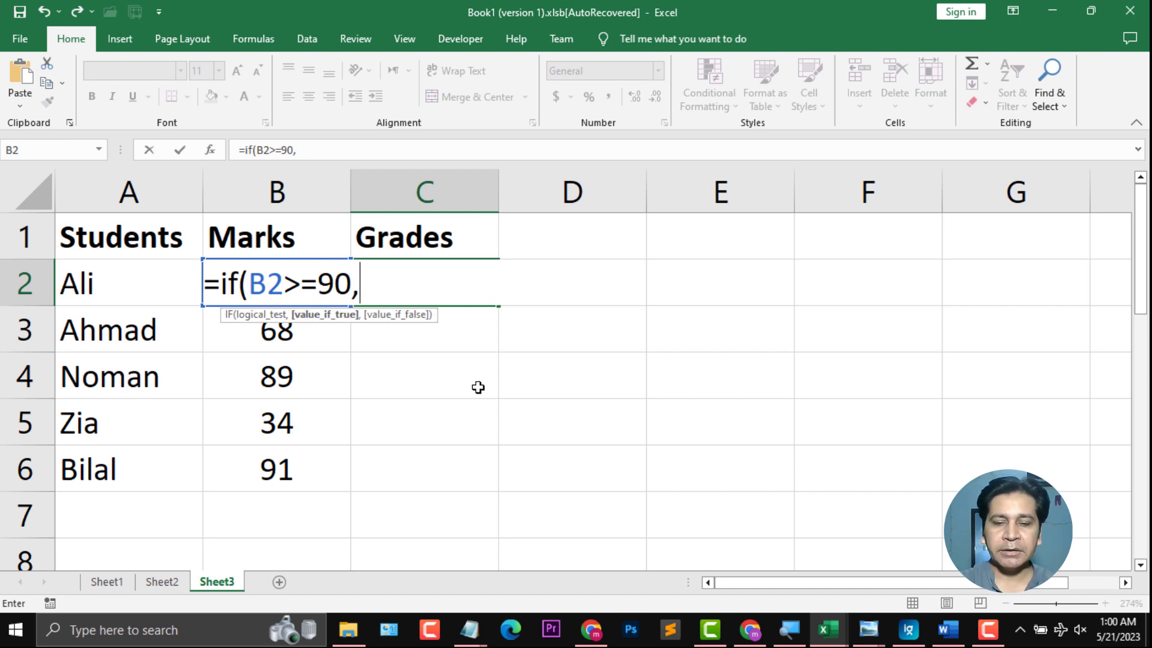
text("A+)
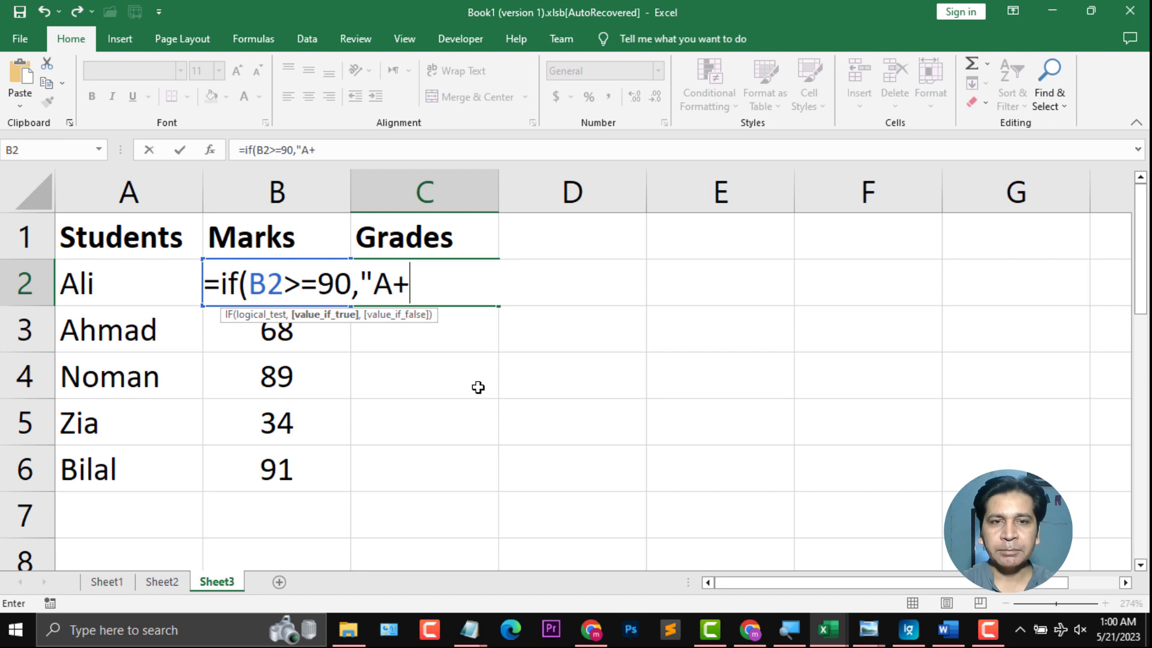
text( Grade)
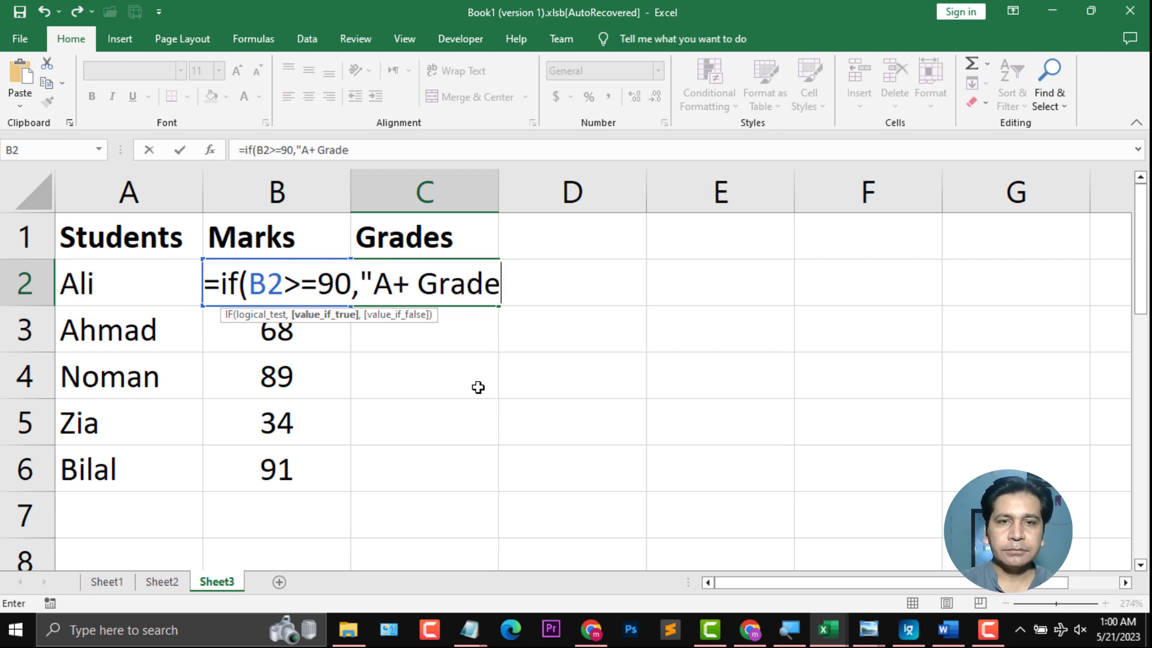
text(")
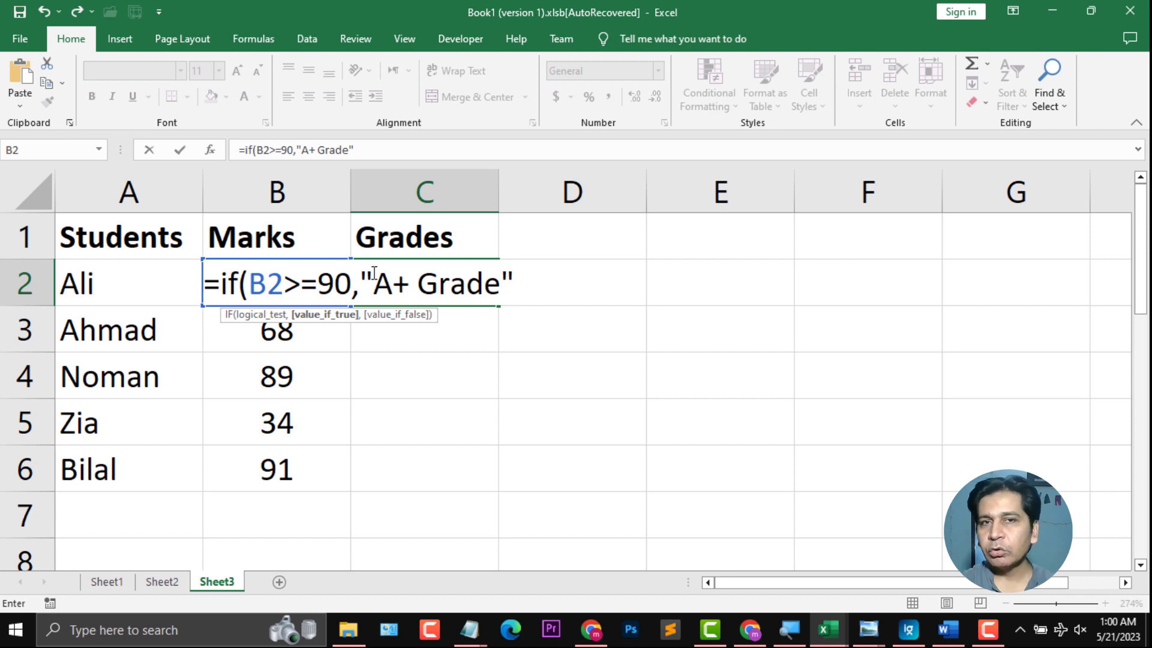
text(,)
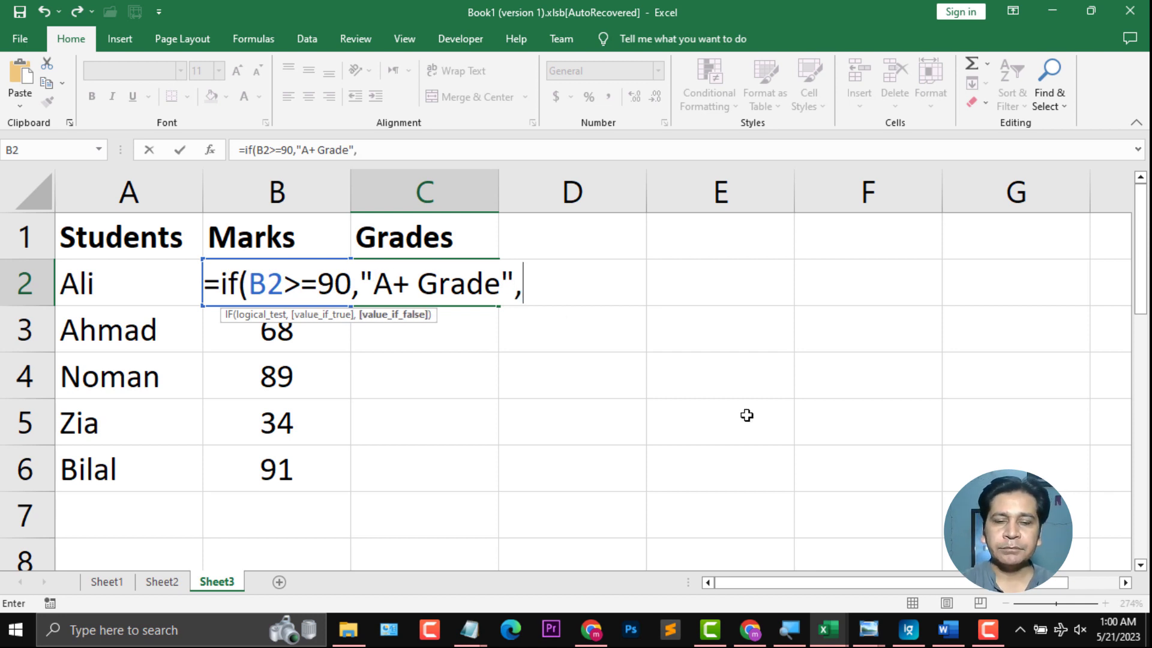
text(if()
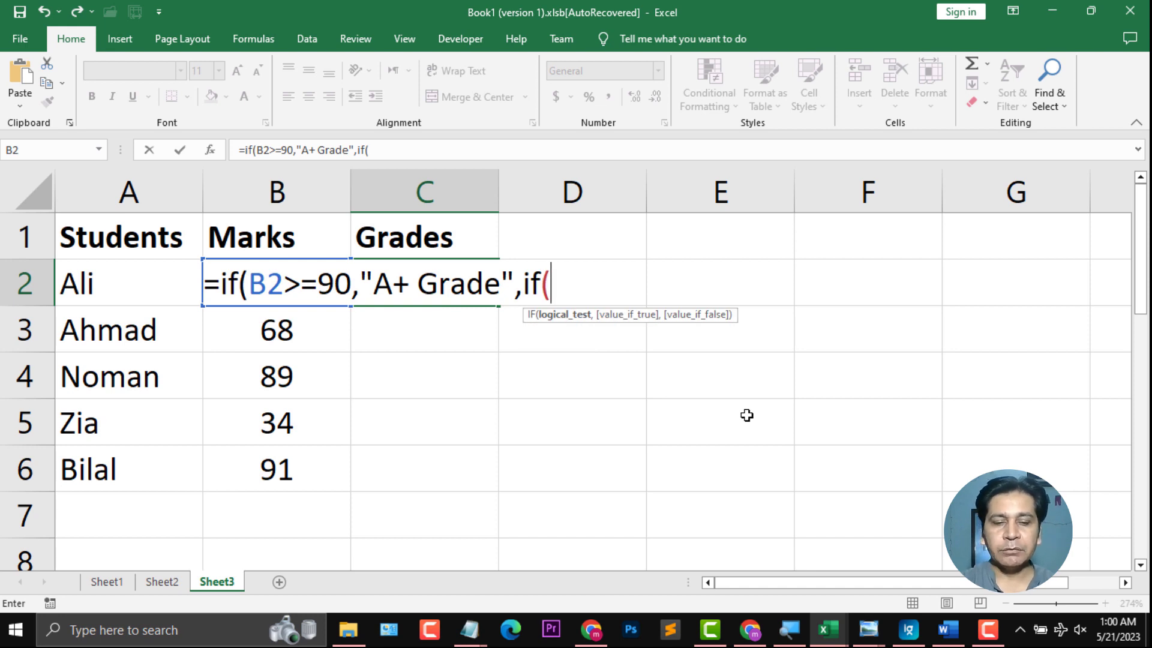
text(B2)
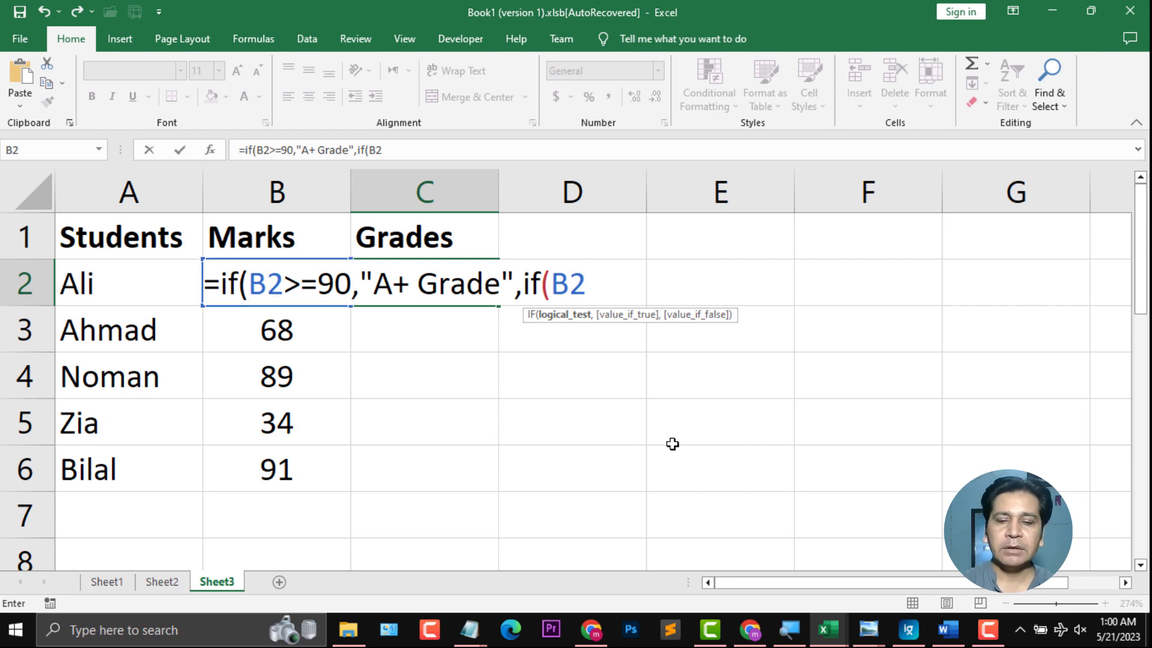
text(>=)
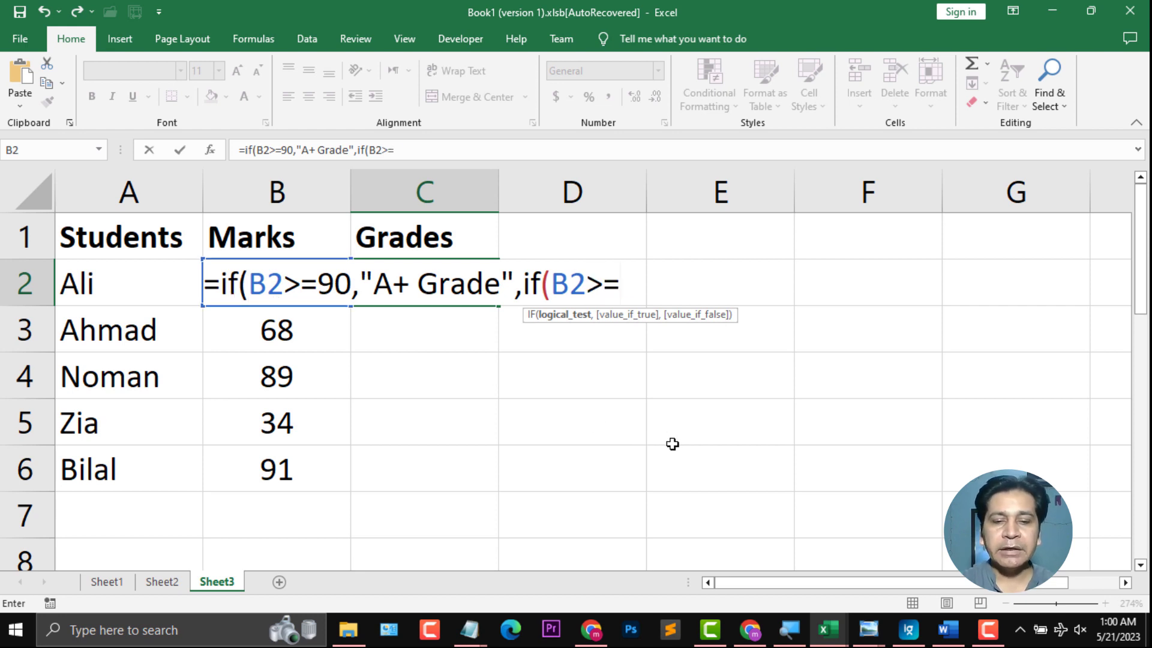
text(80)
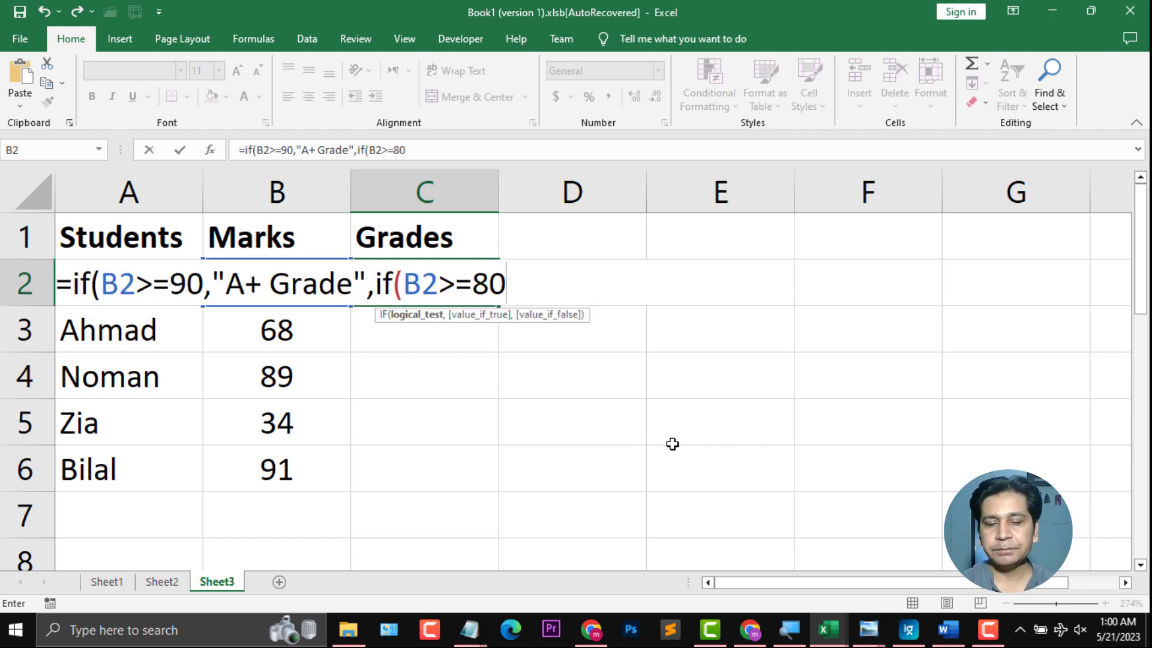
text(,")
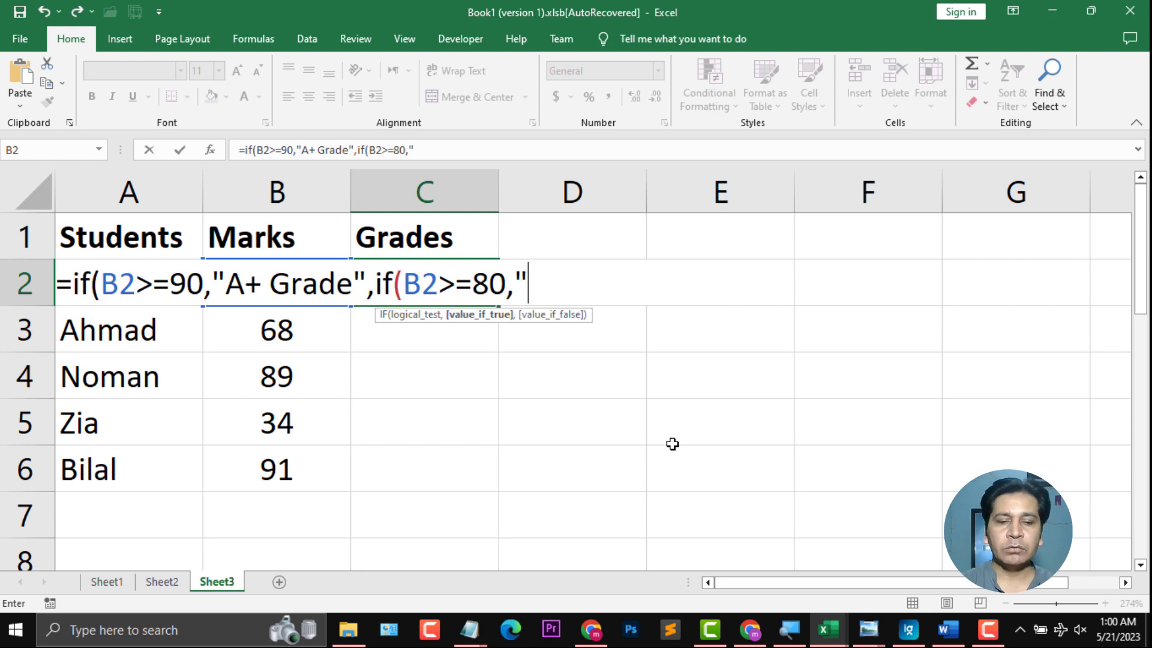
text(A Grade)
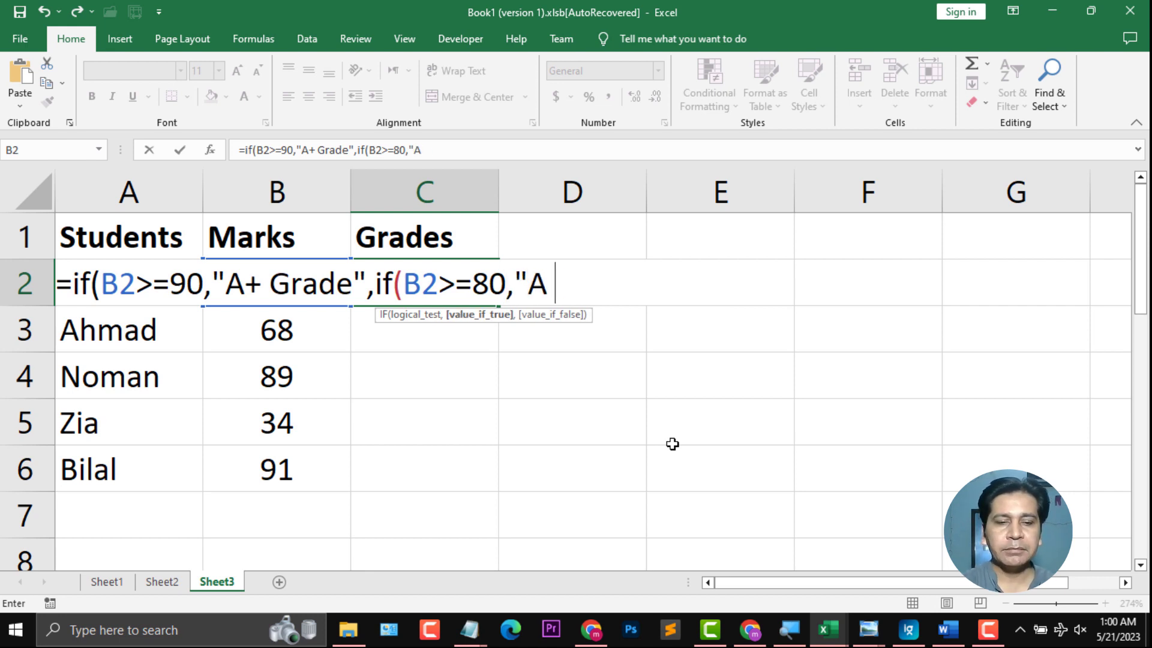
text(")
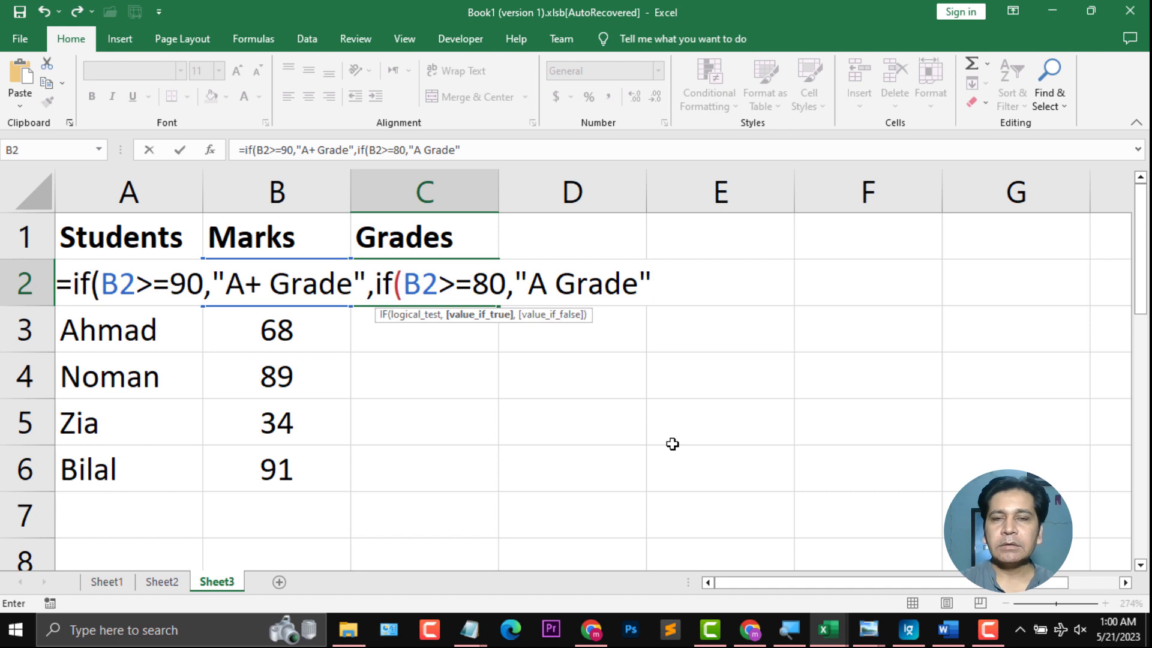
text(,if)
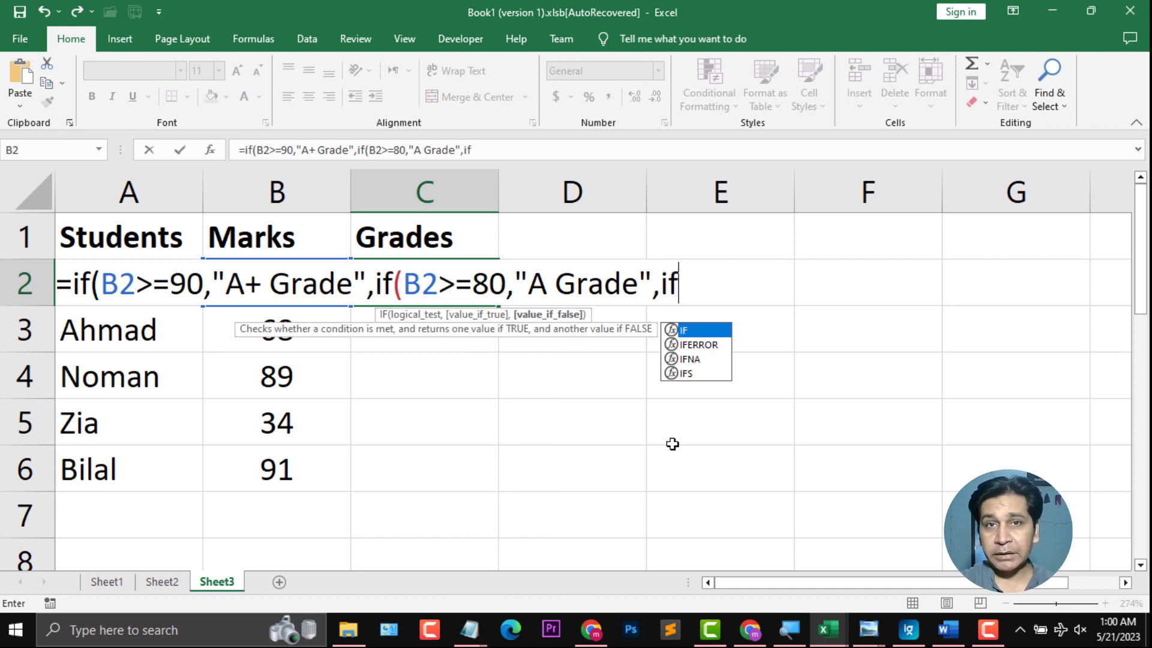
text(()
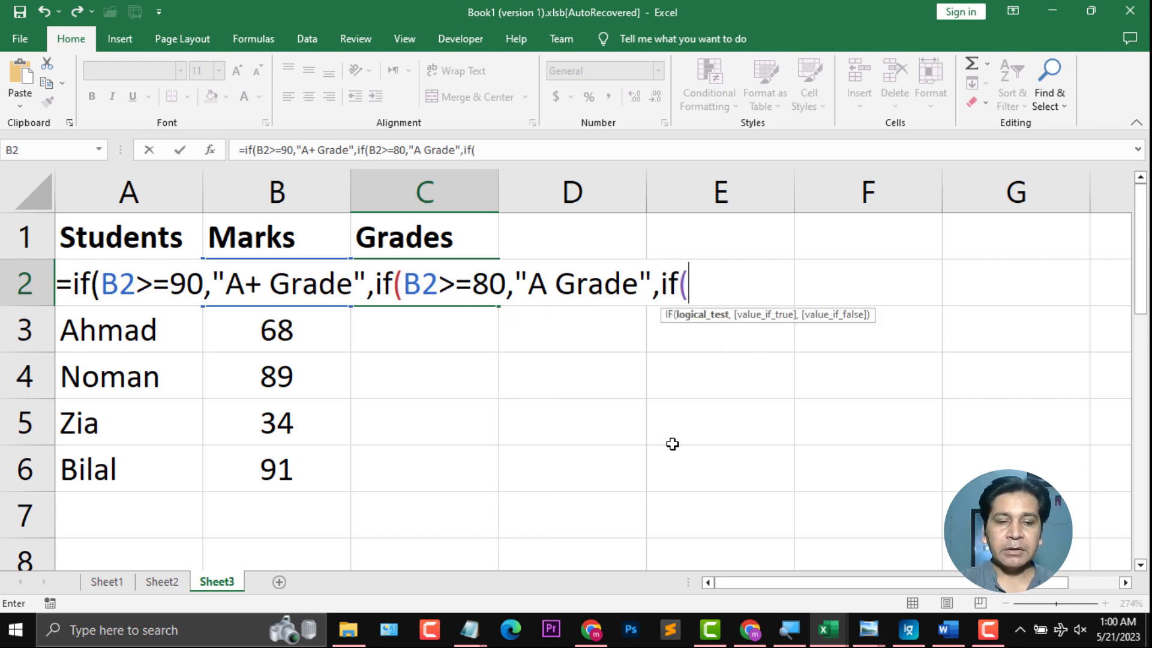
text(B2)
text(>=7)
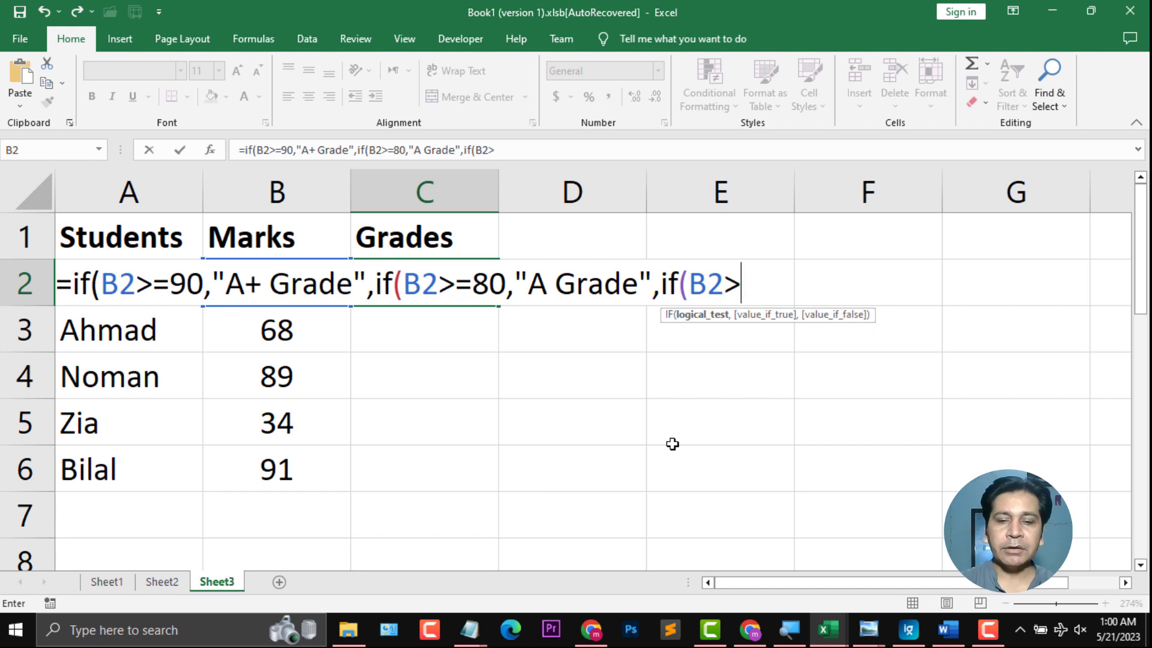
text(0)
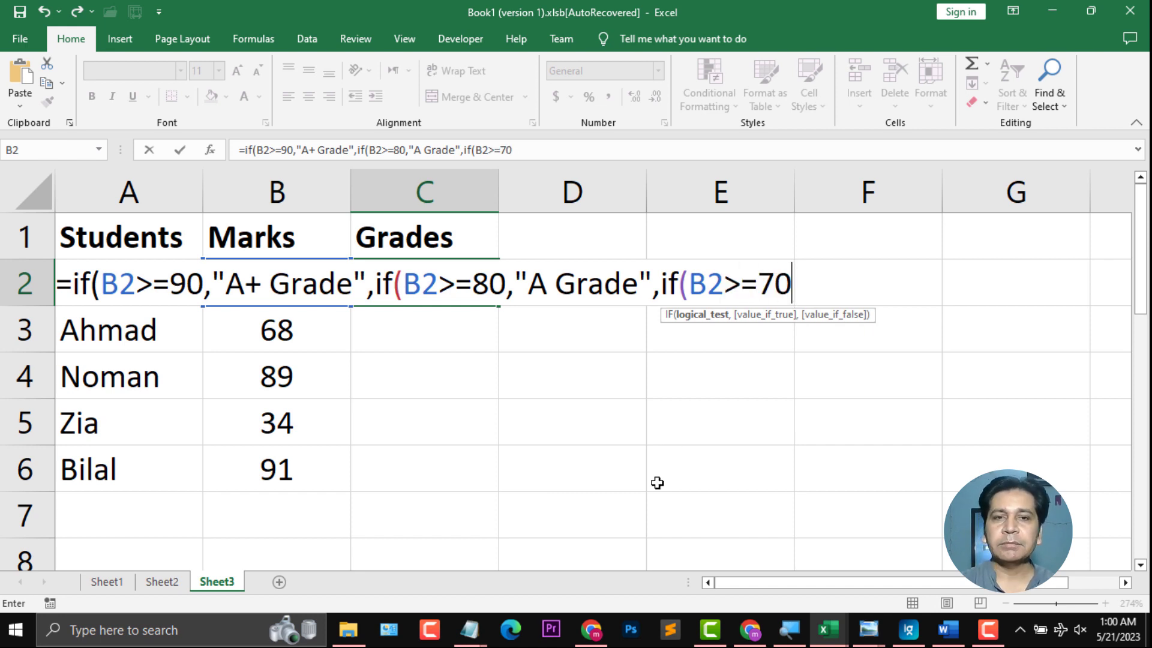
text(,")
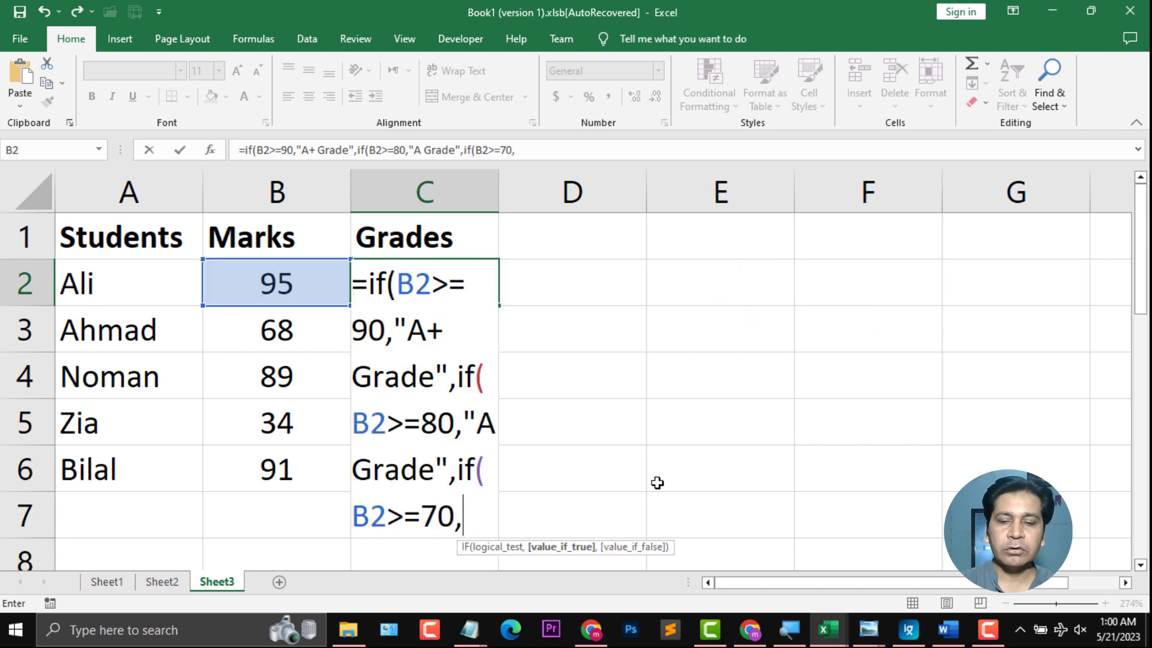
text(B)
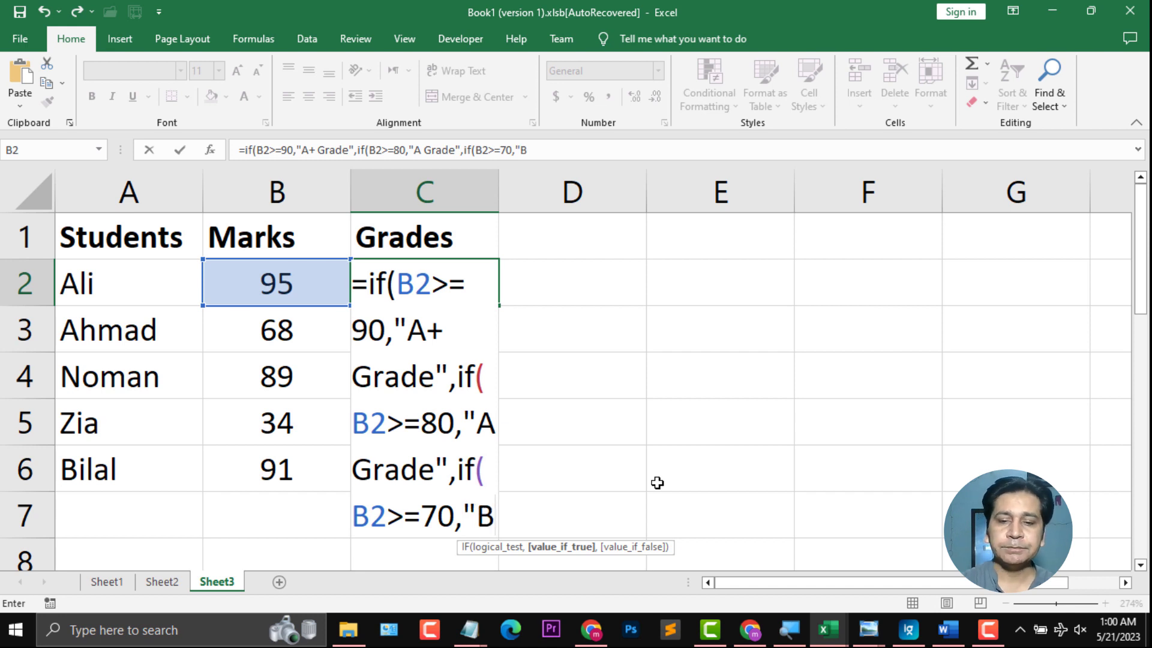
text(")
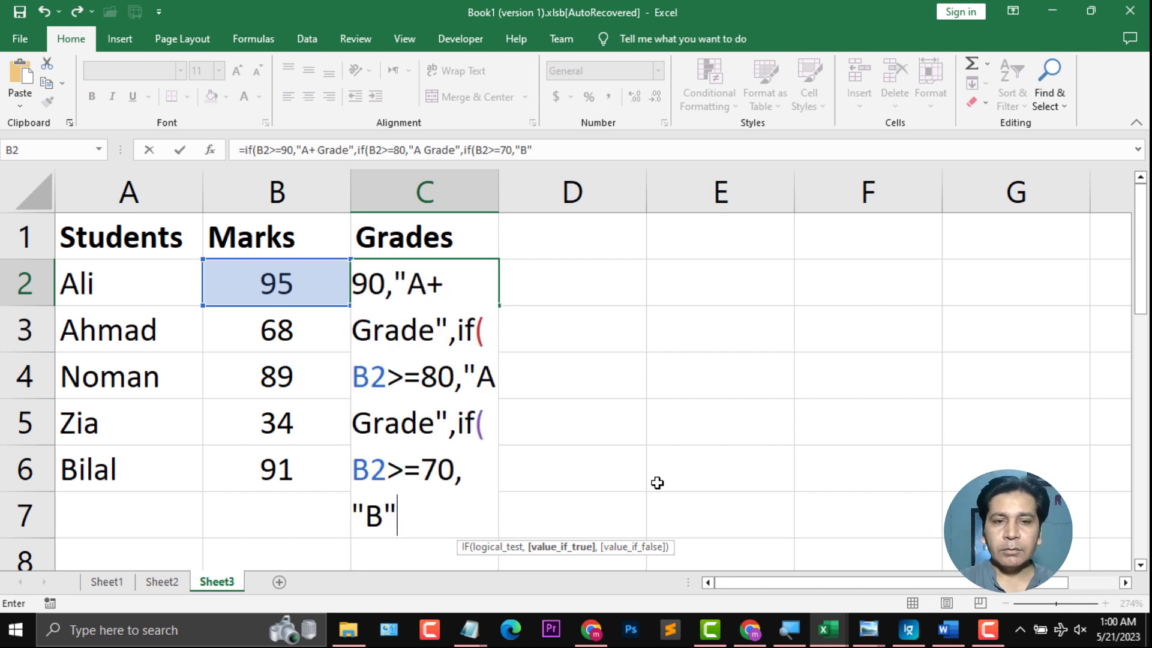
text(,)
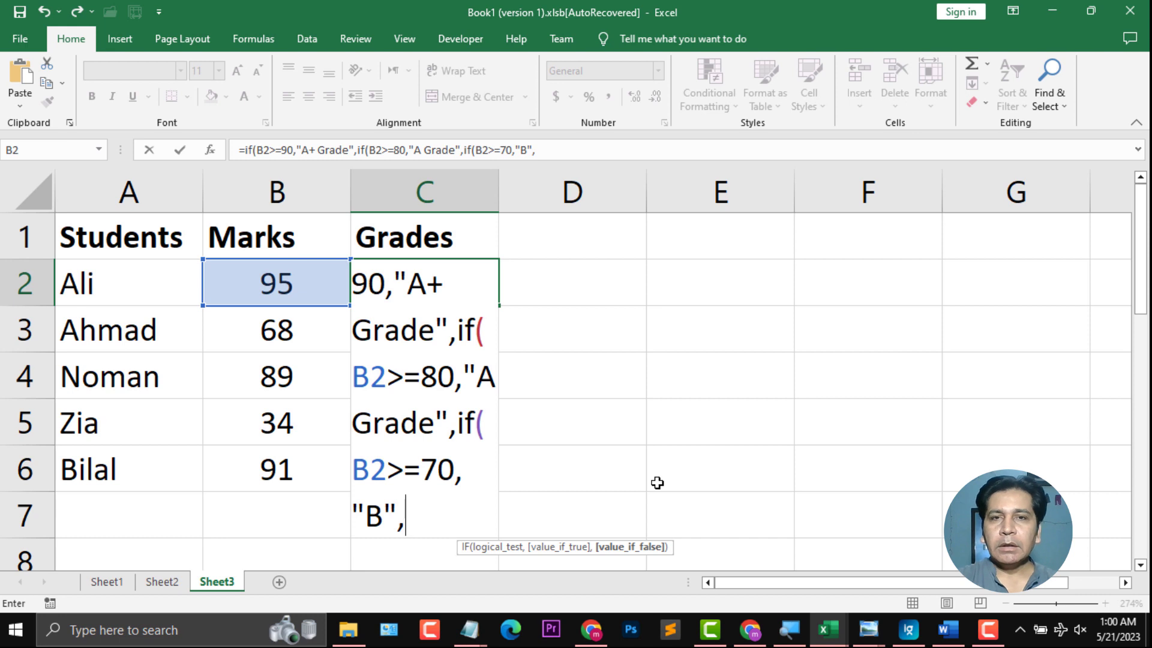
text(if(B2)
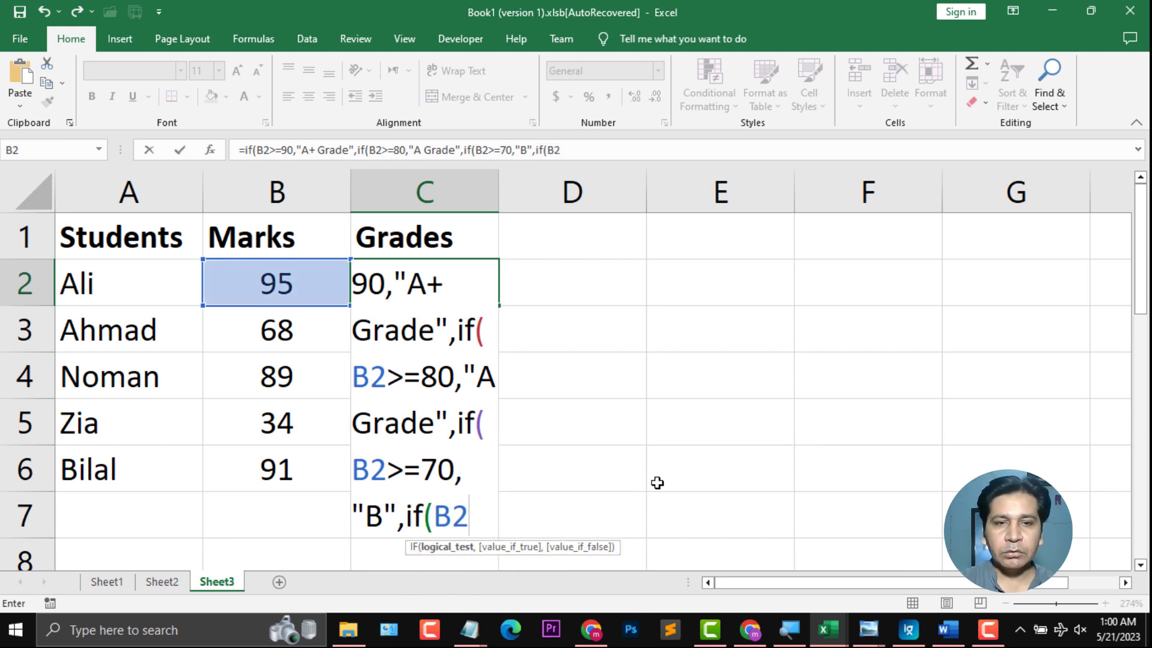
text(>=)
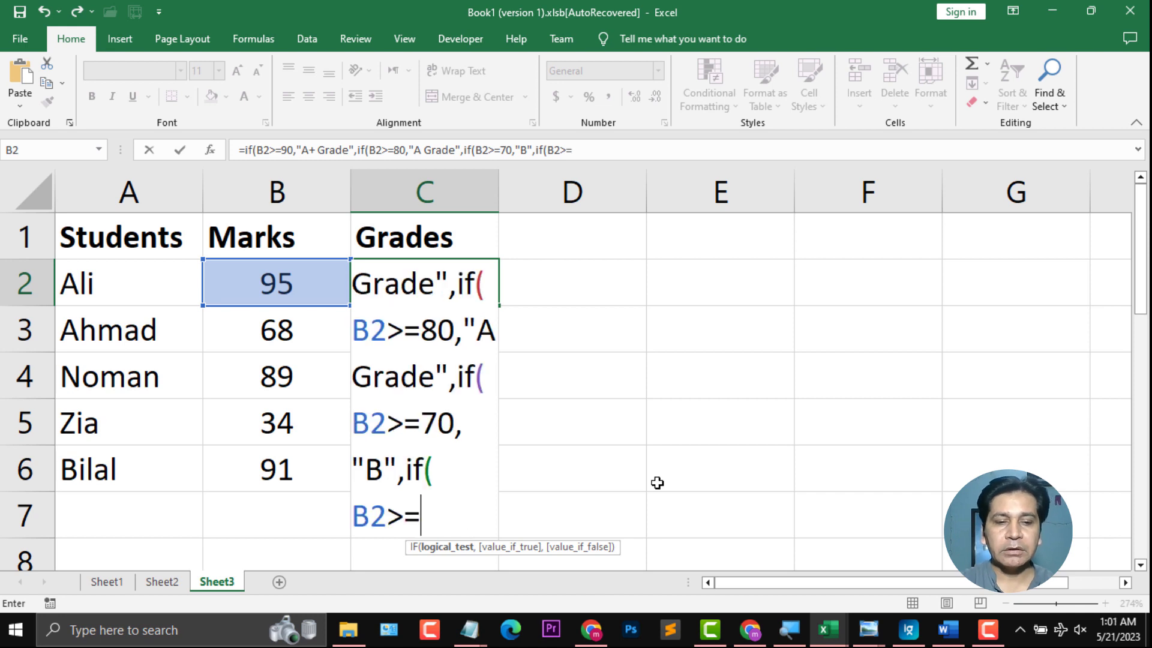
text(60)
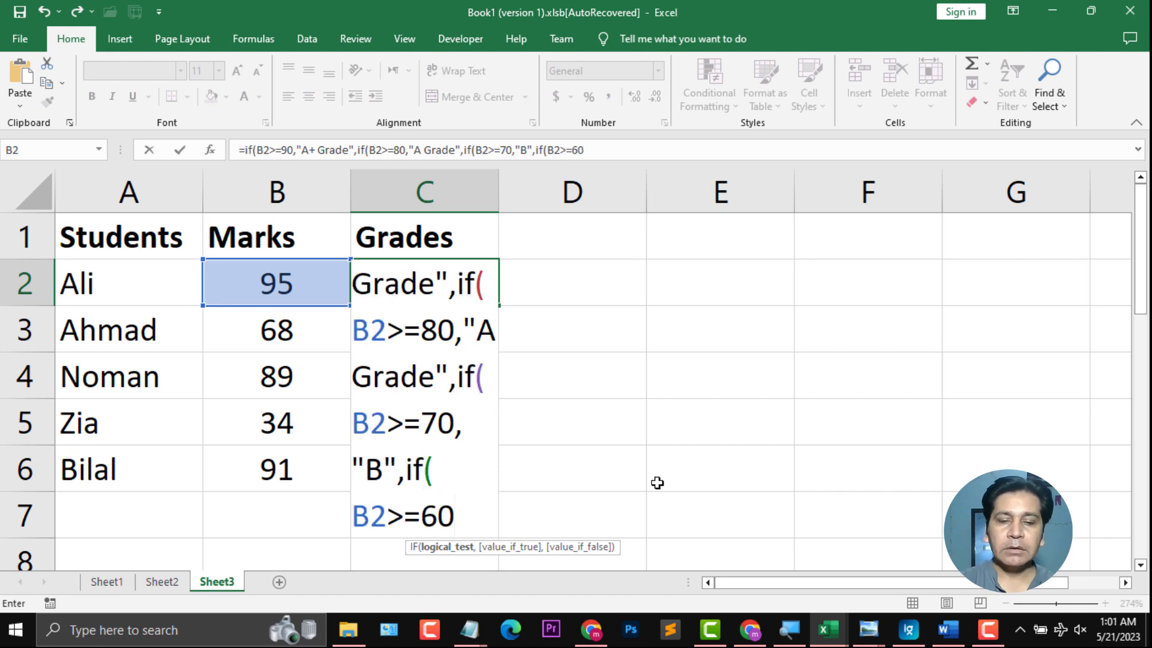
text(,")
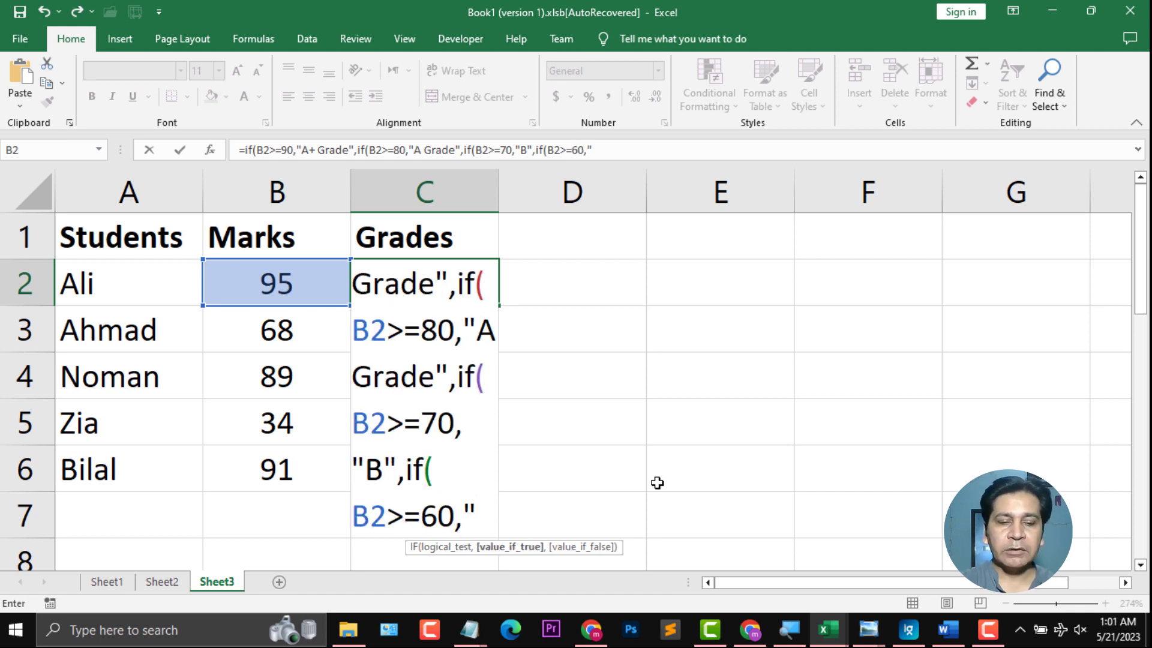
text(C)
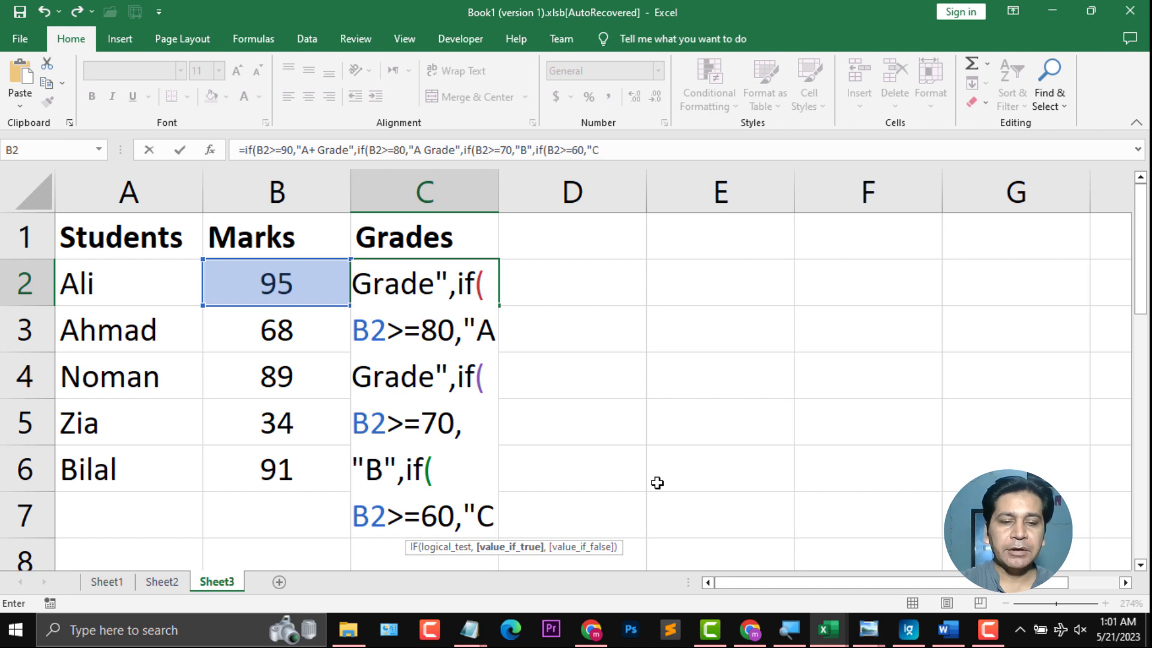
text( Grade",)
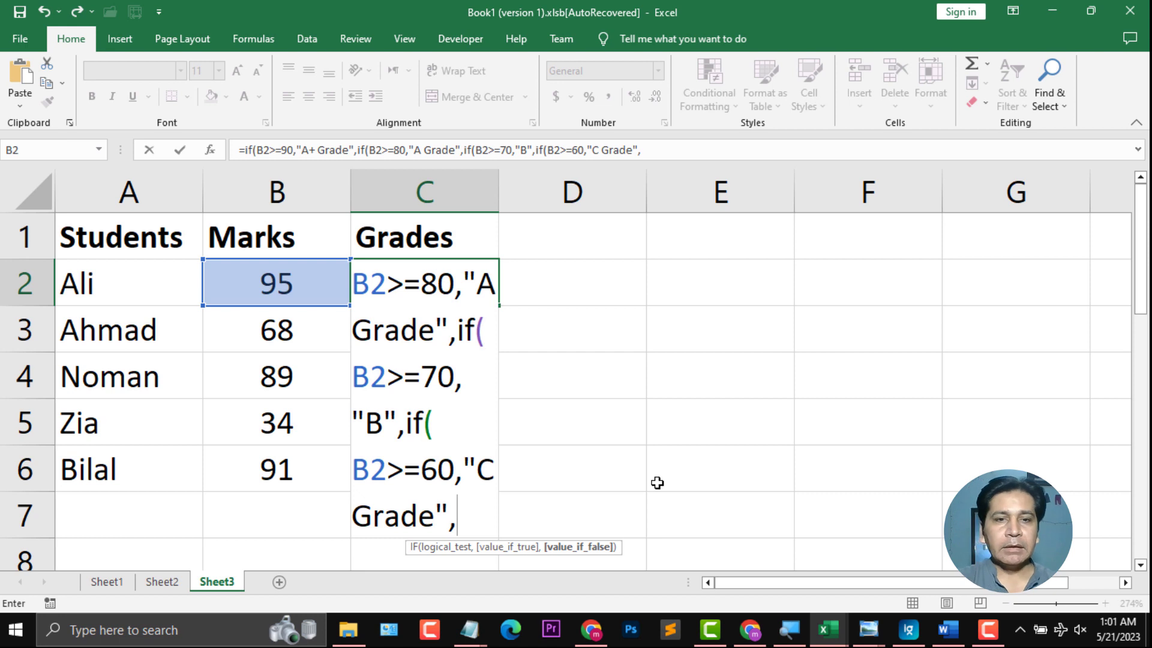
text(B2)
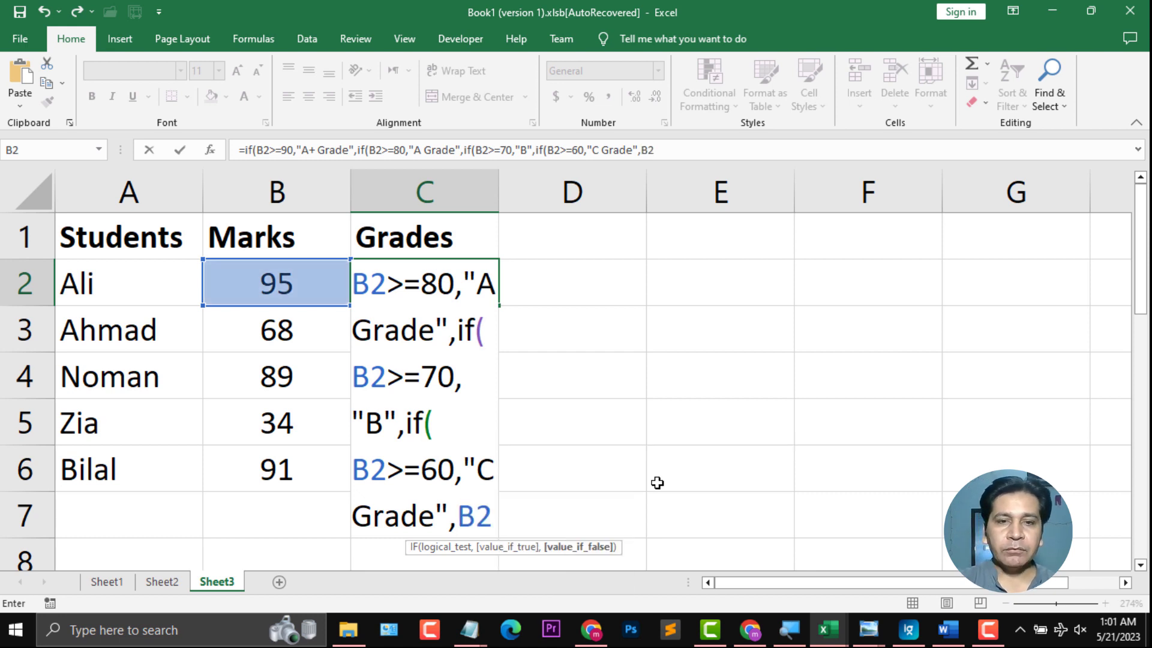
text(>=)
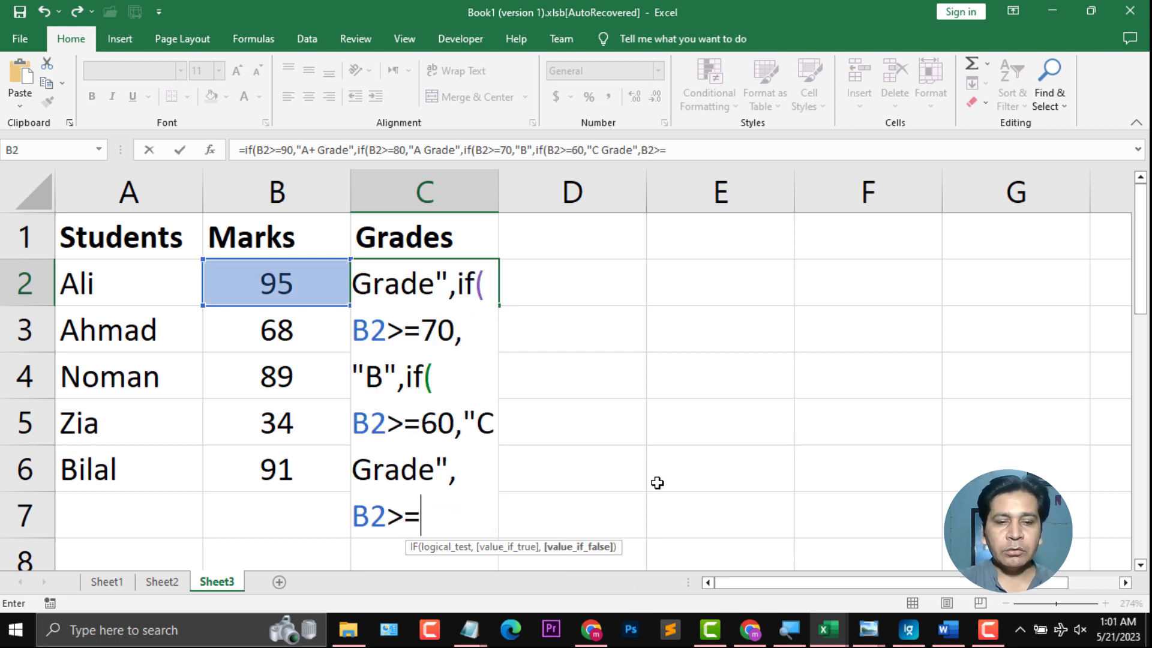
text(50,")
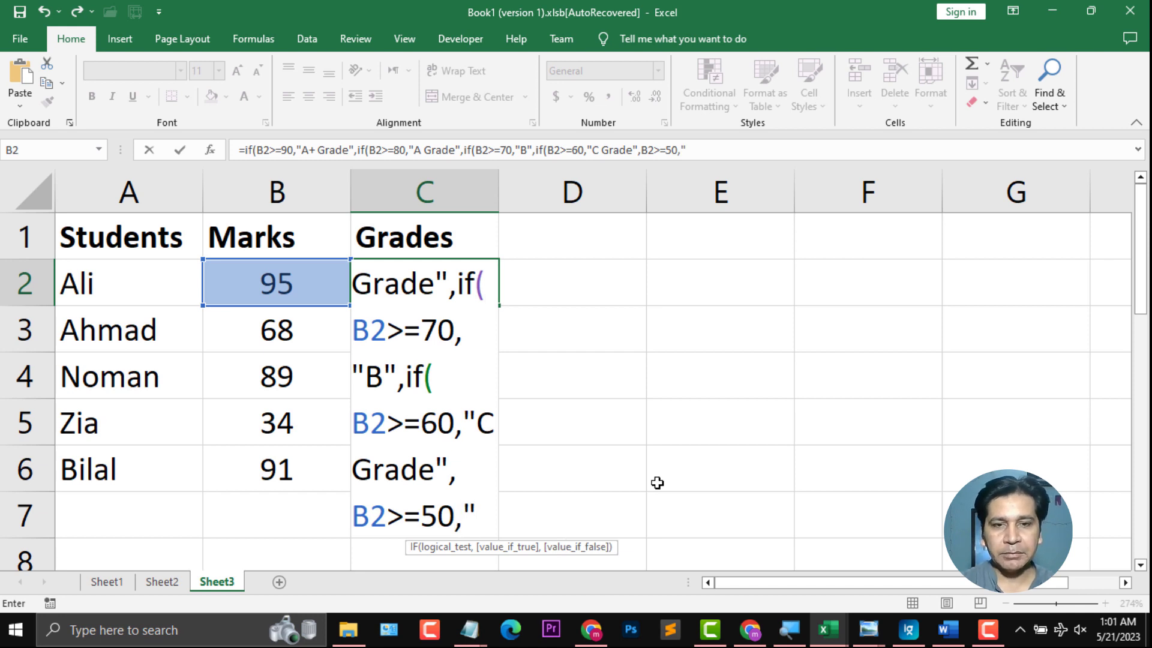
text(D Grade",)
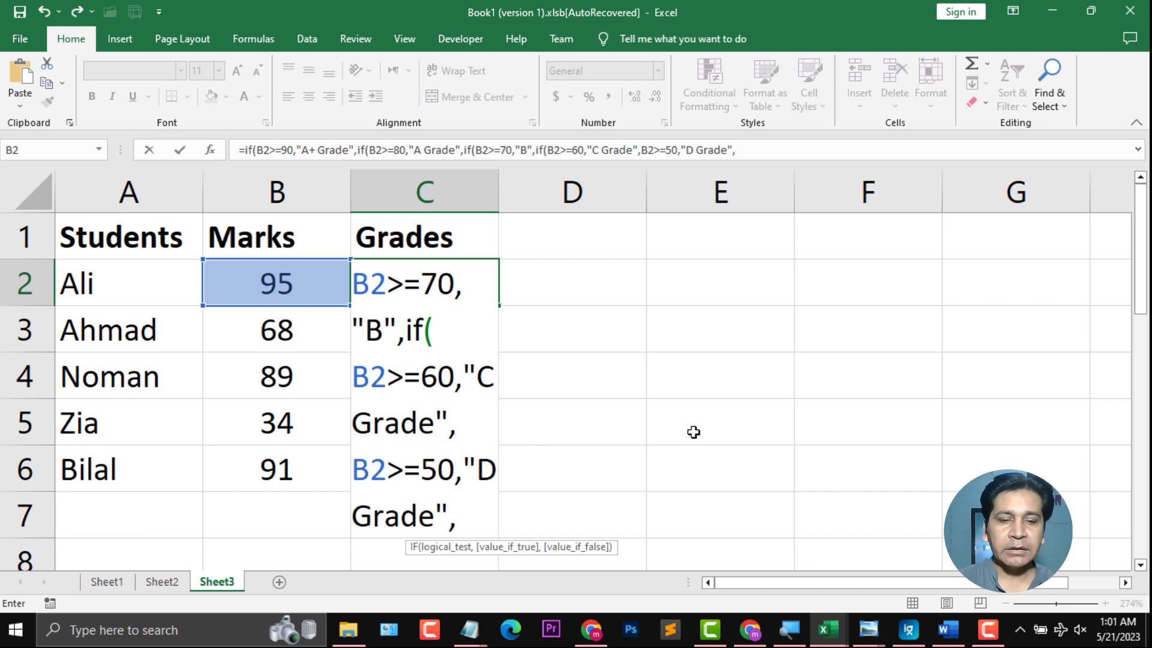
Step: Nest a final IF returning "Fail" when B2 is less than 50
text(if()
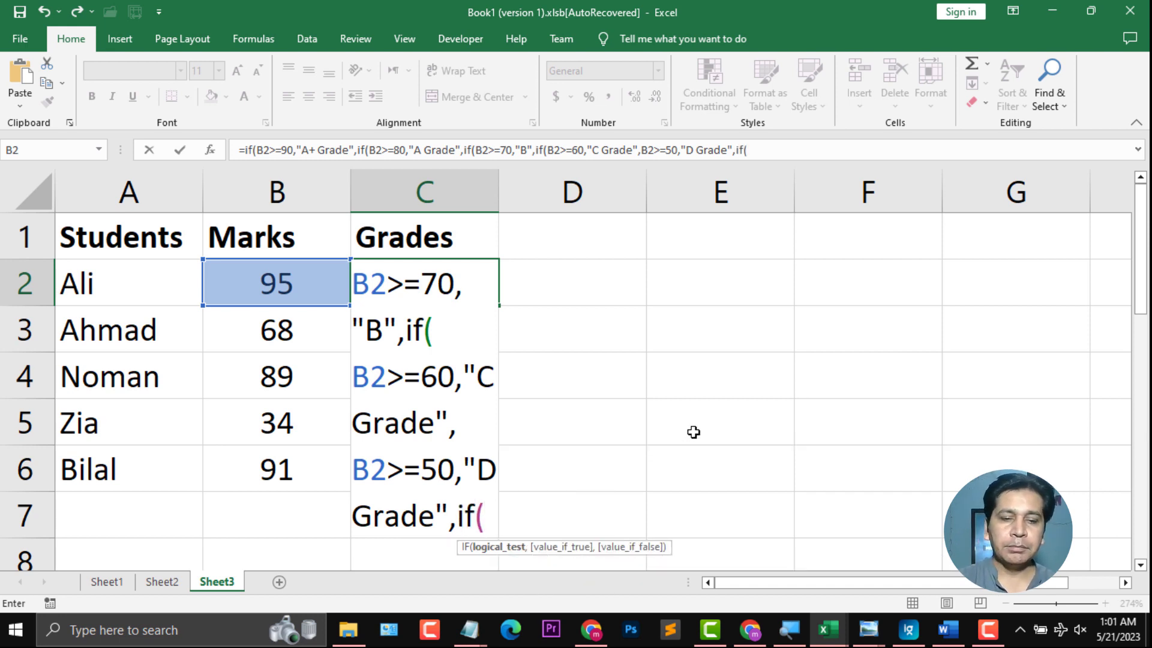
text(B2=)
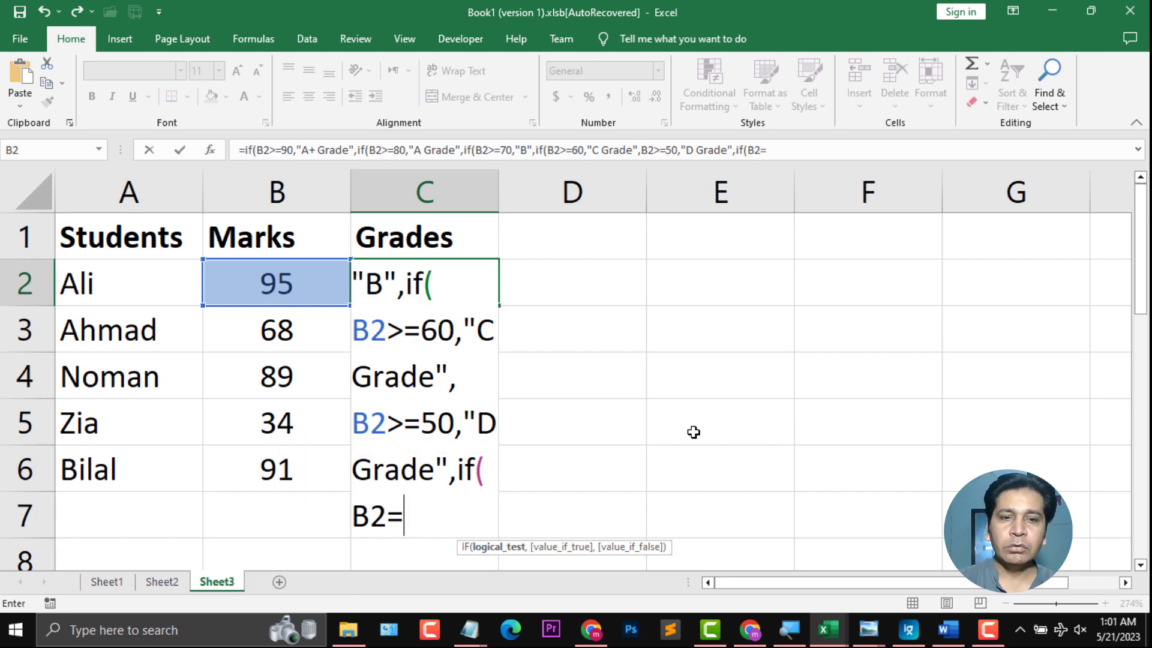
key(BackSpace)
text(<50)
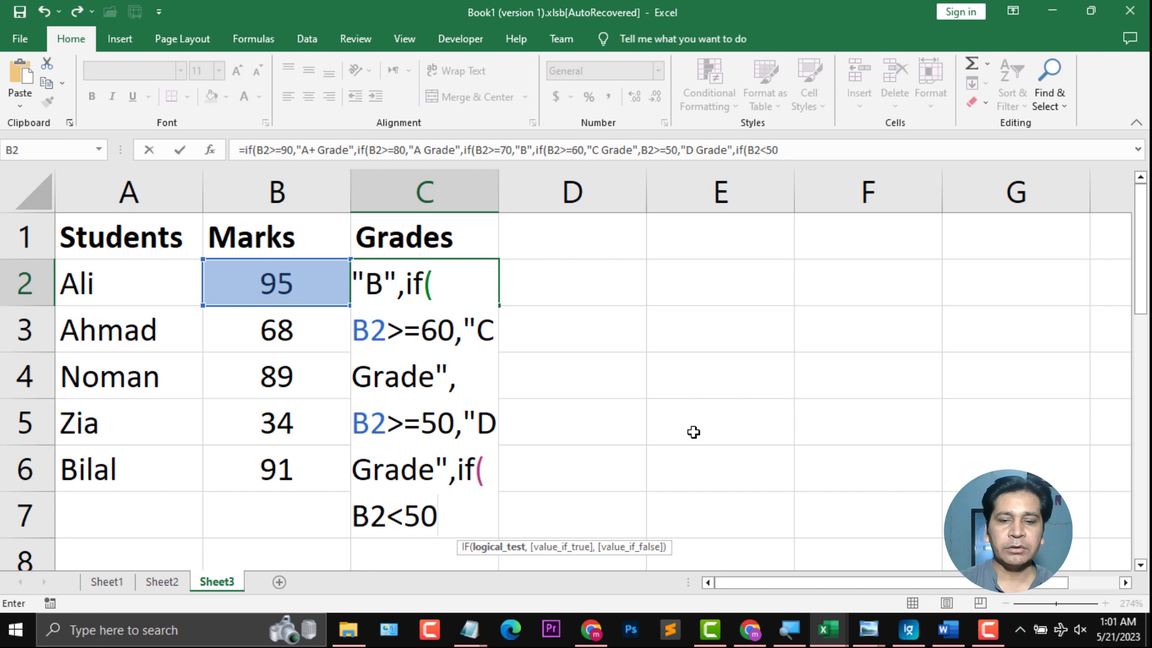
text(,")
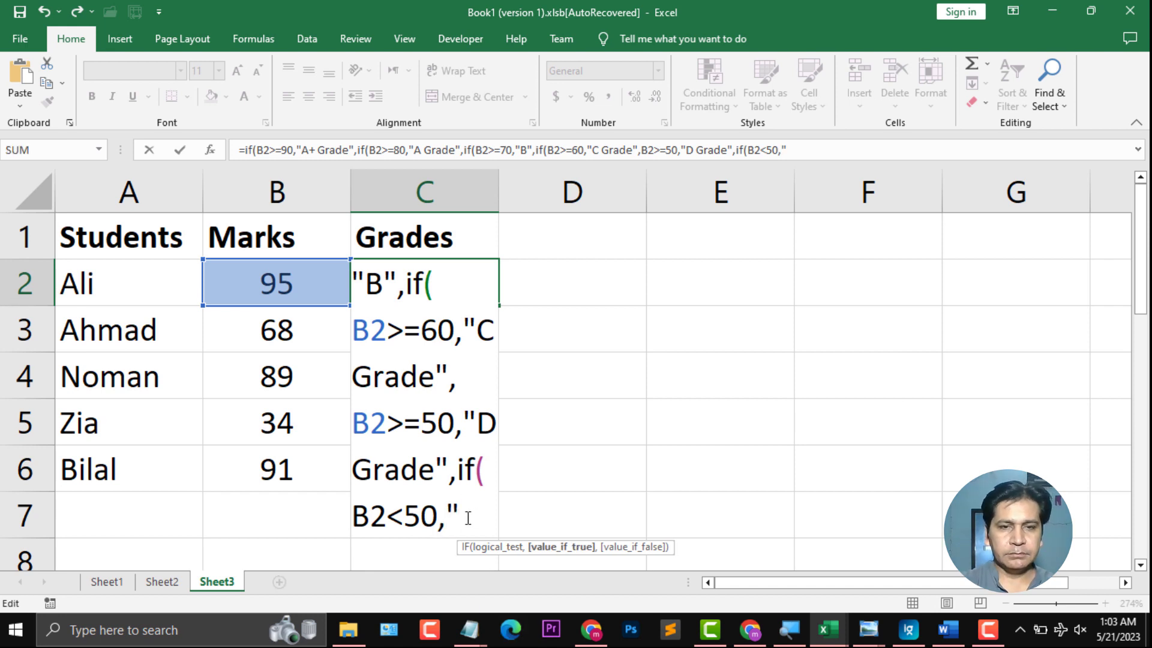
text(Fail)
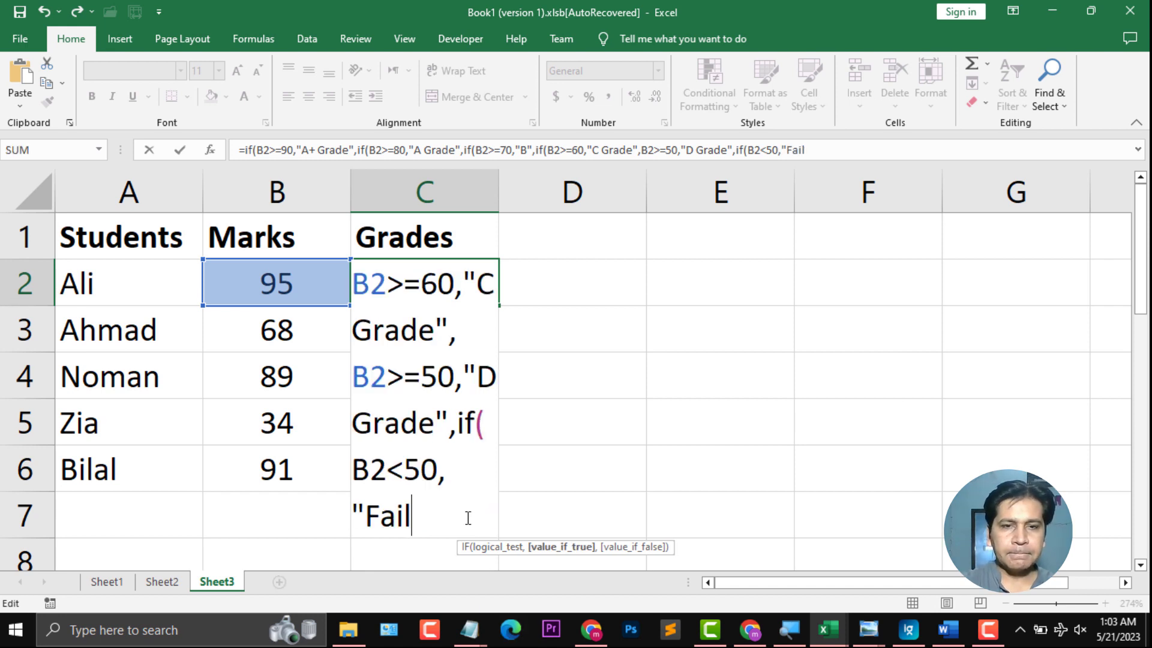
text(")
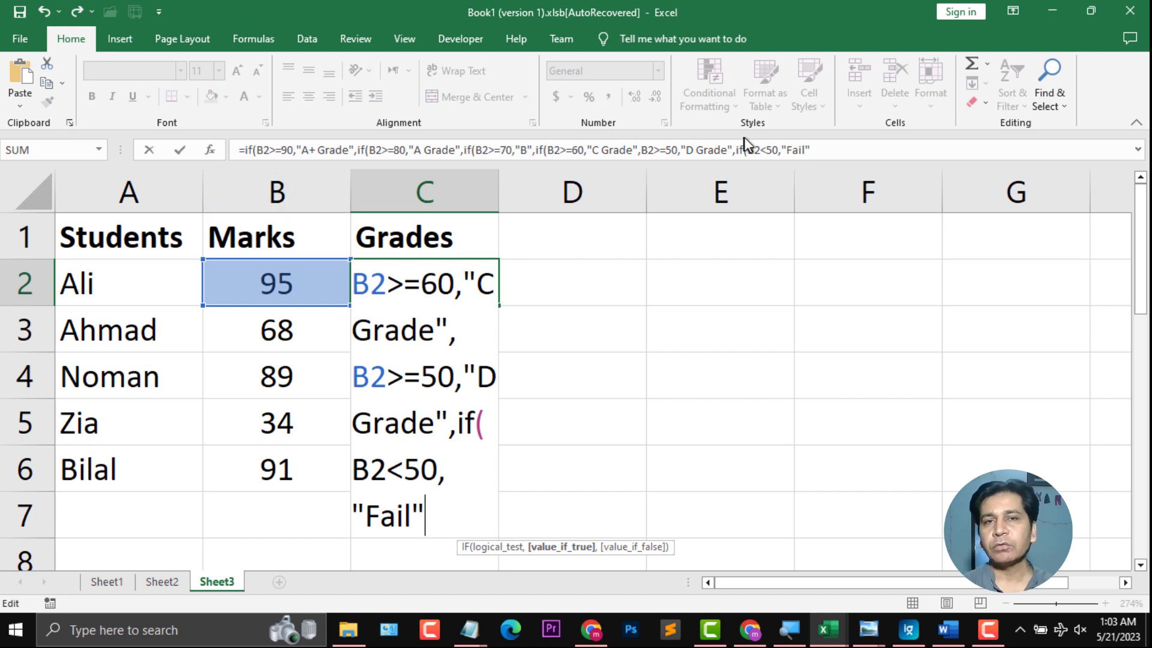
Step: Close all the nested IF functions with closing parentheses
text())
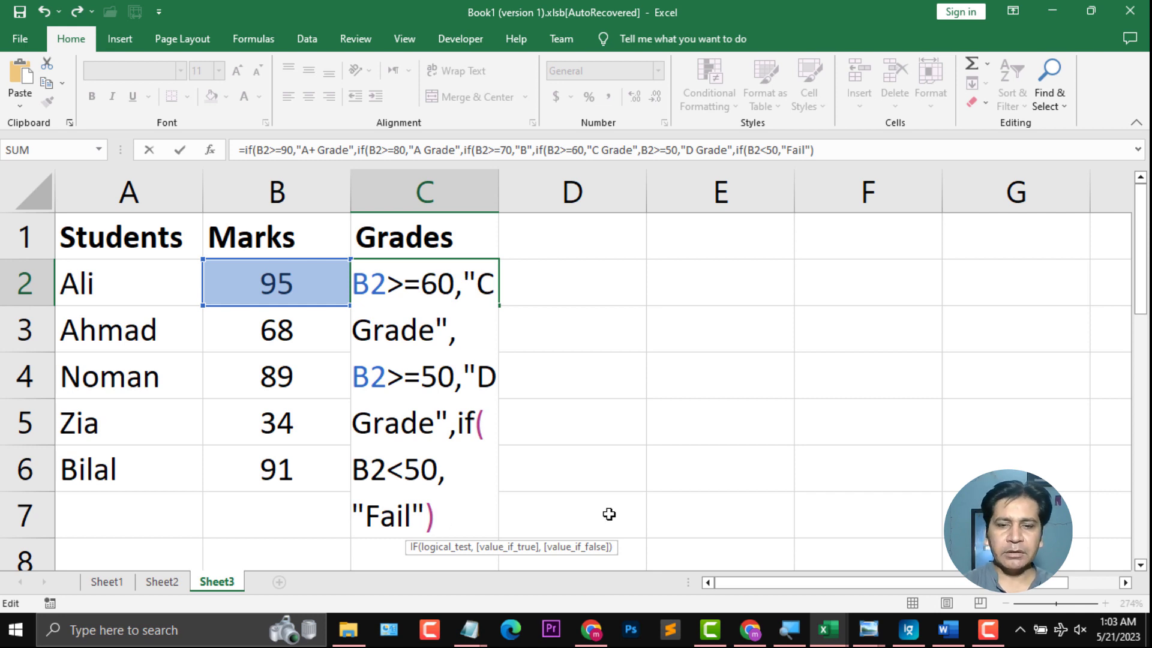
text())))
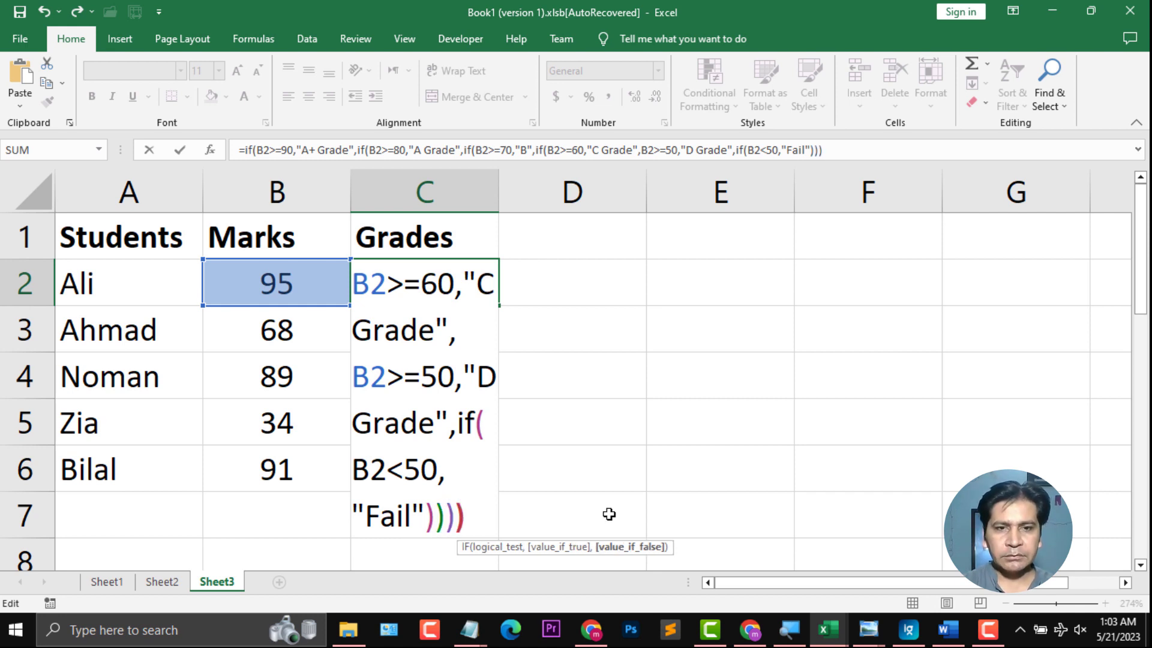
text())
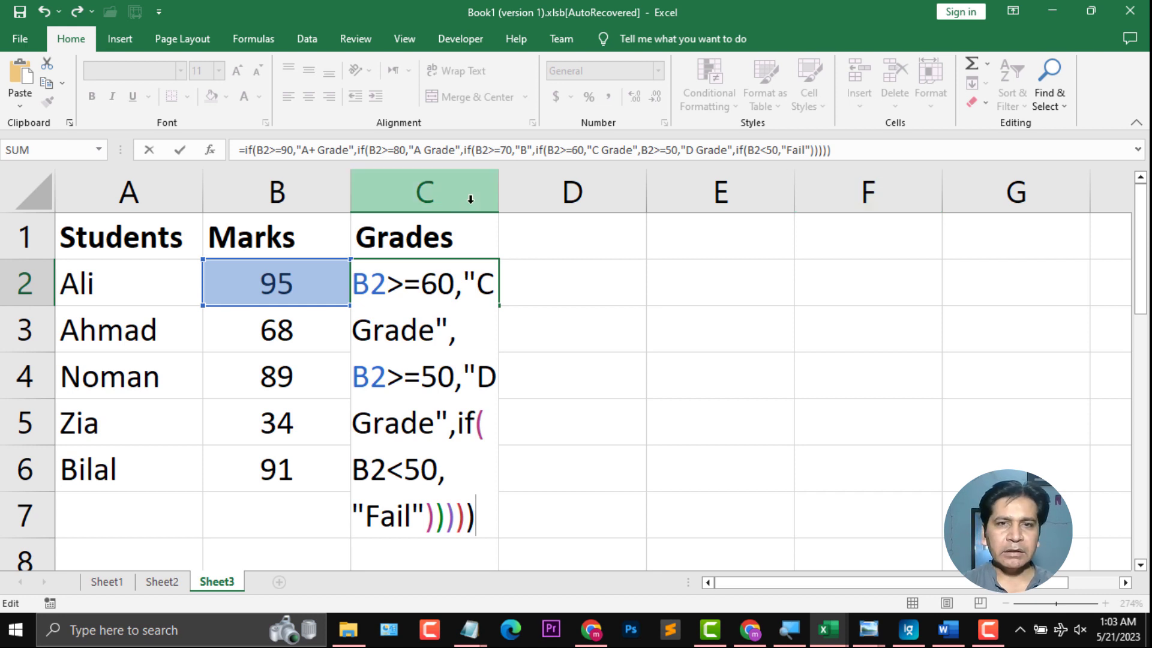
Step: Change the third IF's result from "B" to "B Grade" and confirm the formula
click(527, 154)
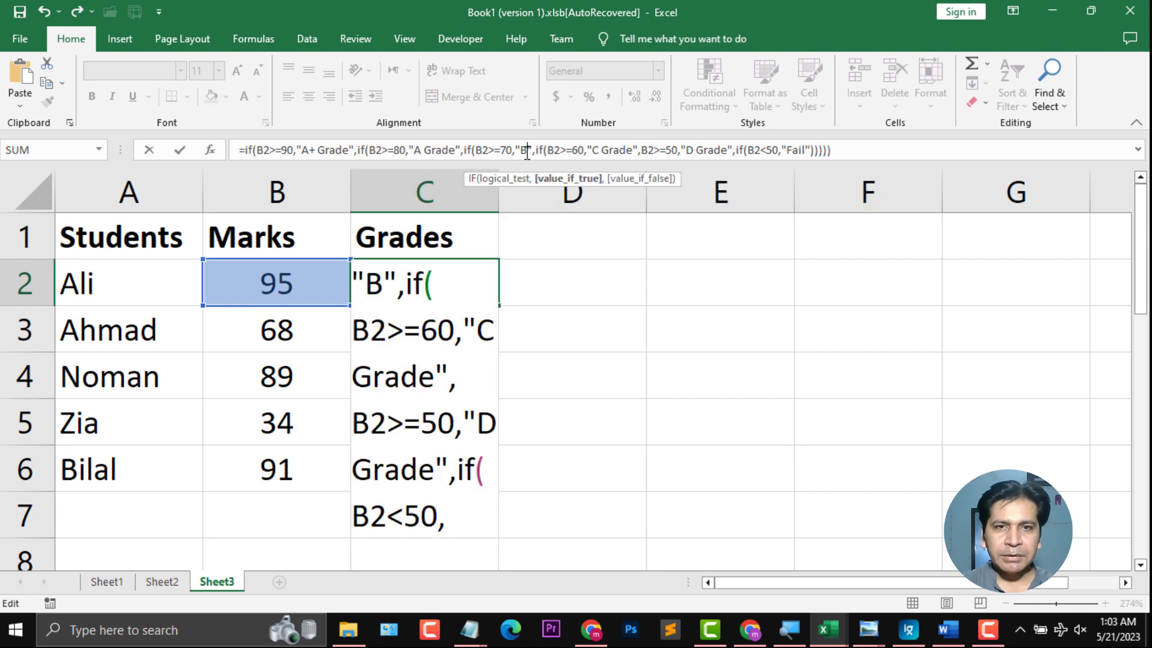
text(Grade)
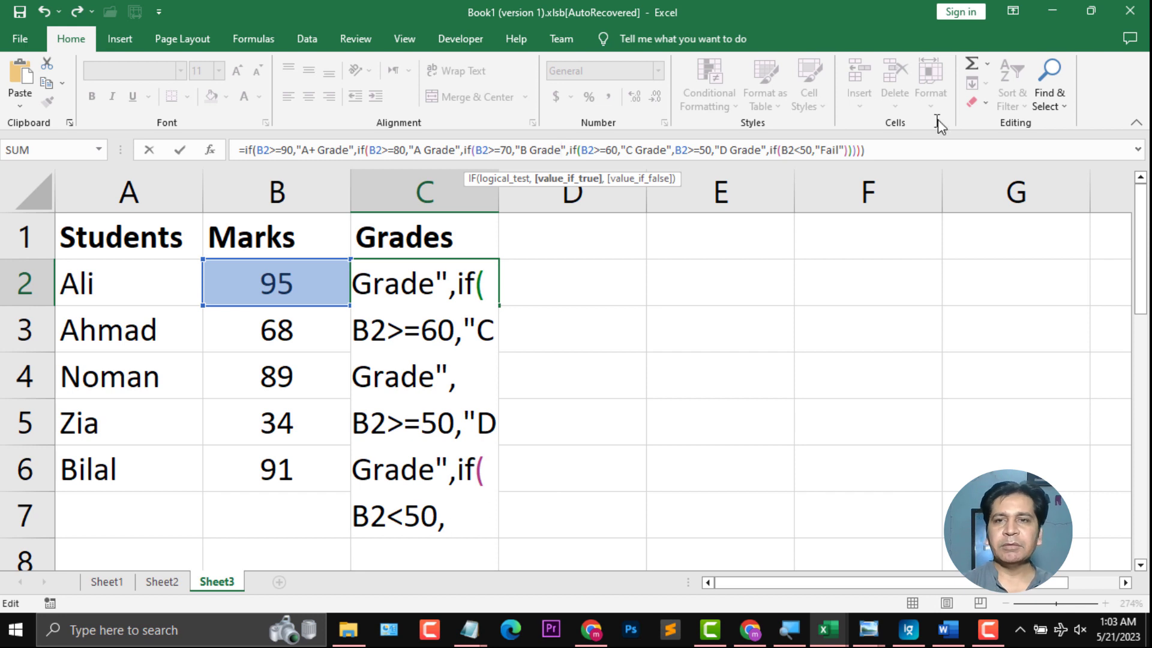
click(883, 151)
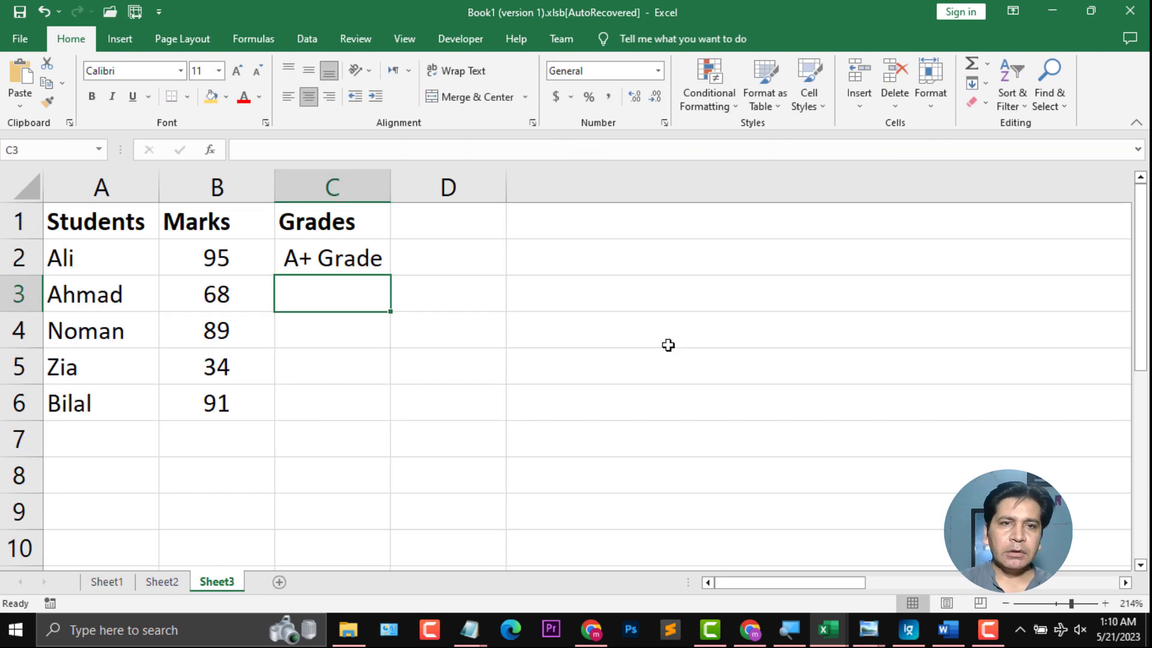
Step: Test the formula by setting Ali's marks in B2 to 44
click(229, 246)
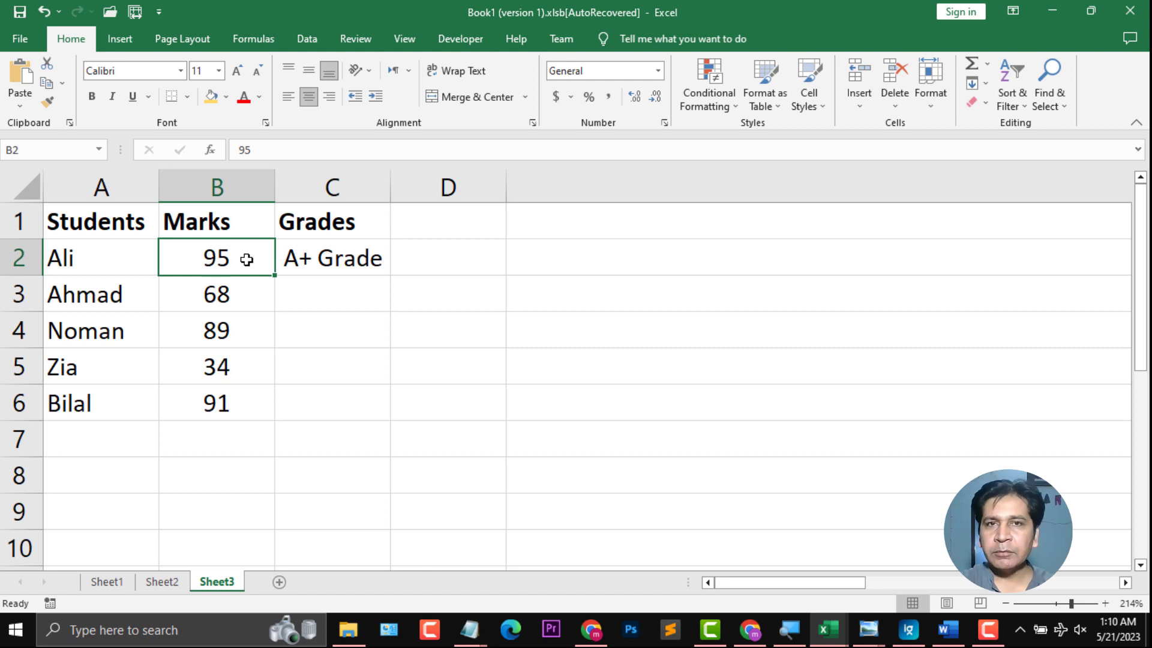
text(44)
key(Return)
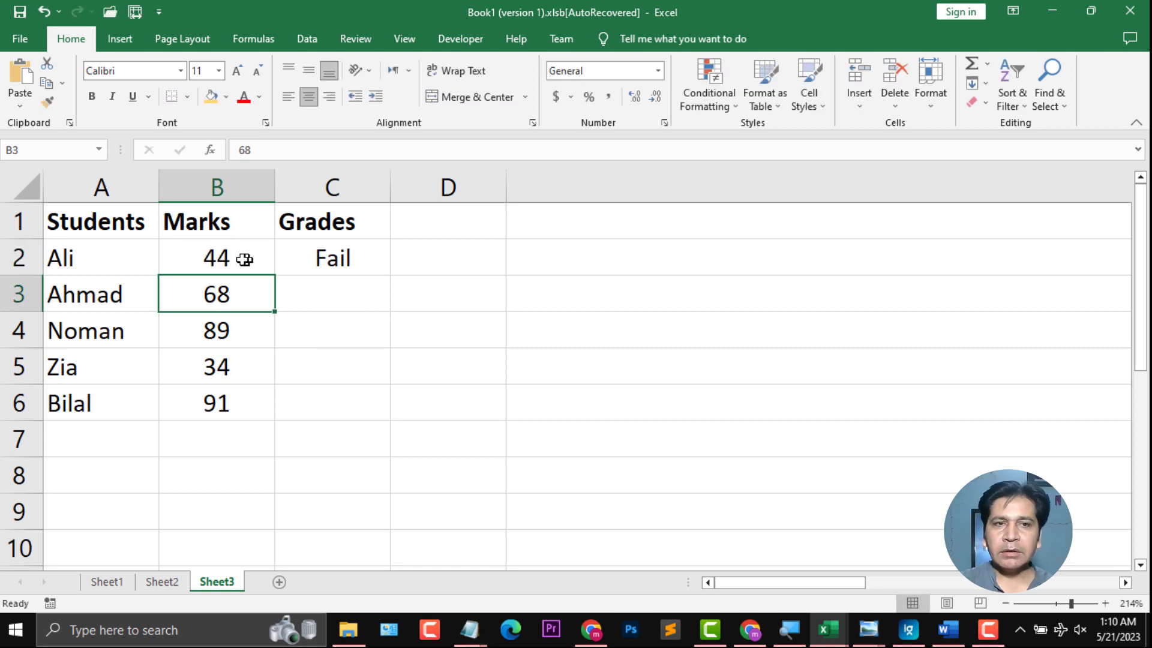
Step: Set Ali's marks in B2 to 66 to test the formula again
click(329, 260)
click(251, 260)
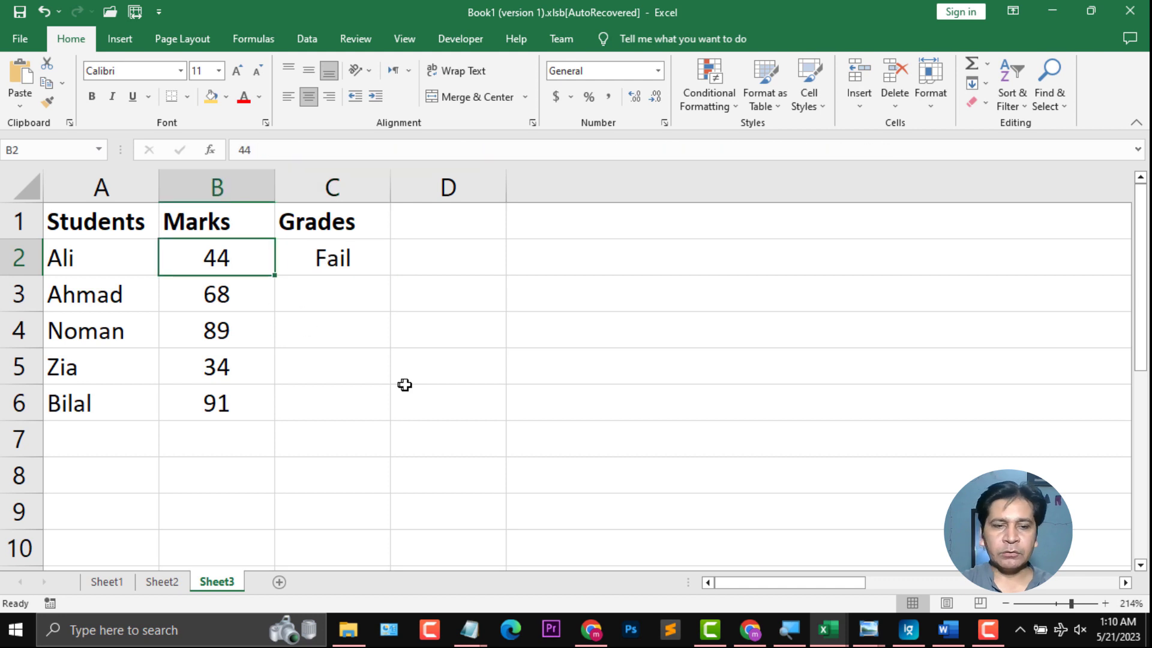
text(66)
key(Return)
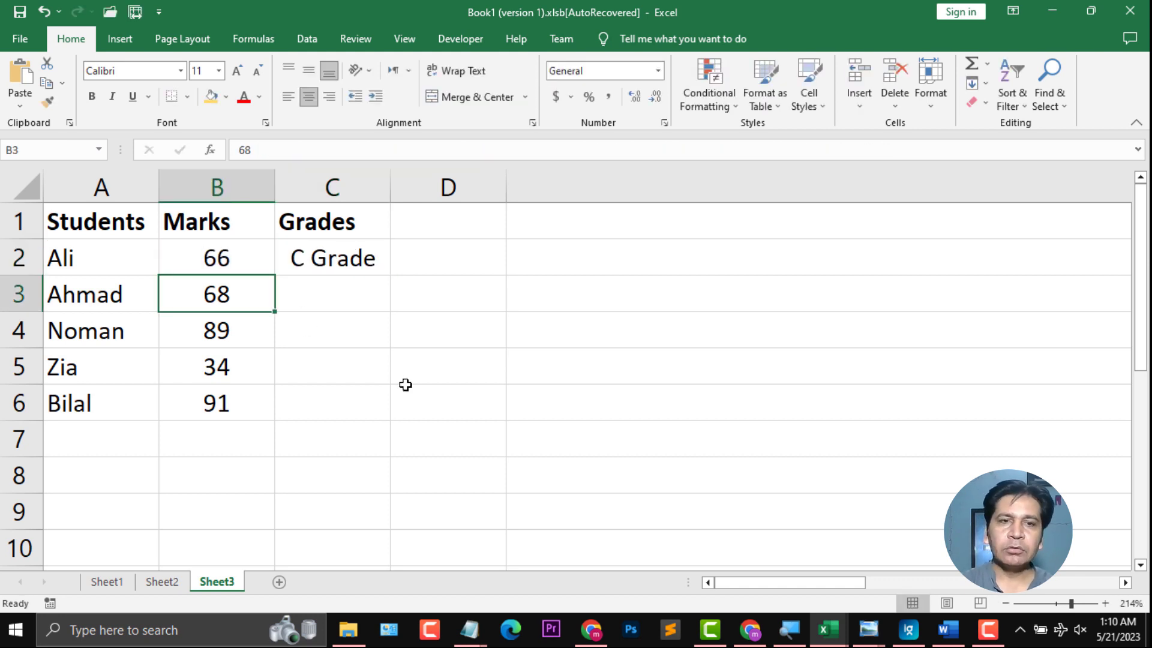
Step: Fill C2's grading formula down to C6 and reopen C2's formula for review
click(342, 264)
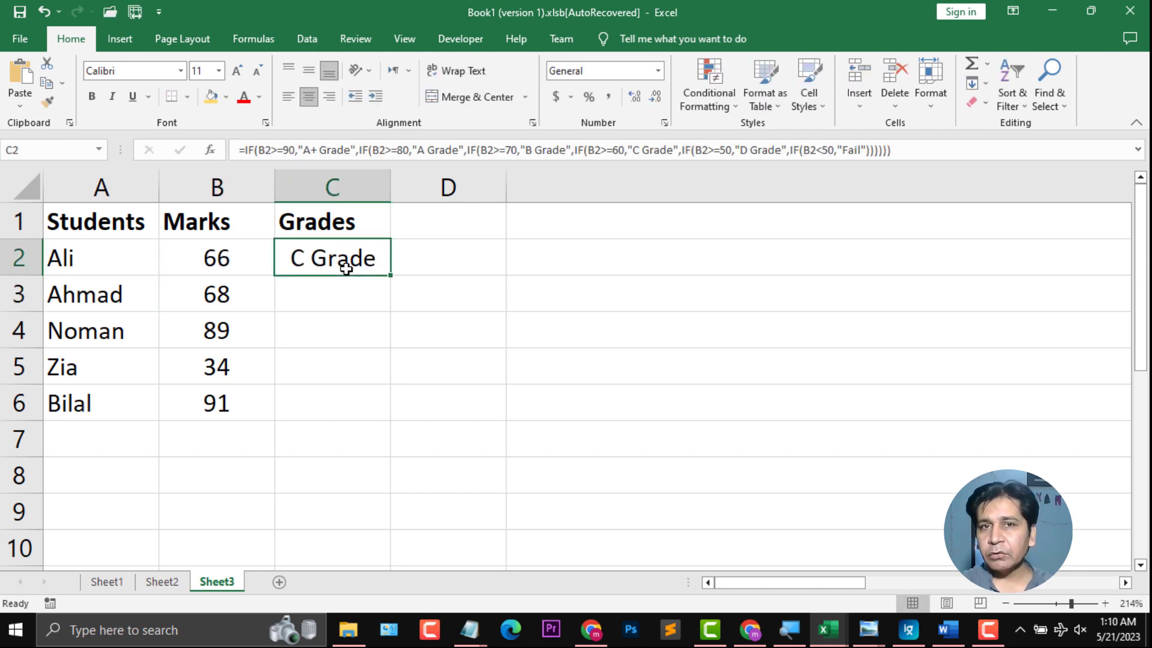
click(171, 270)
click(351, 255)
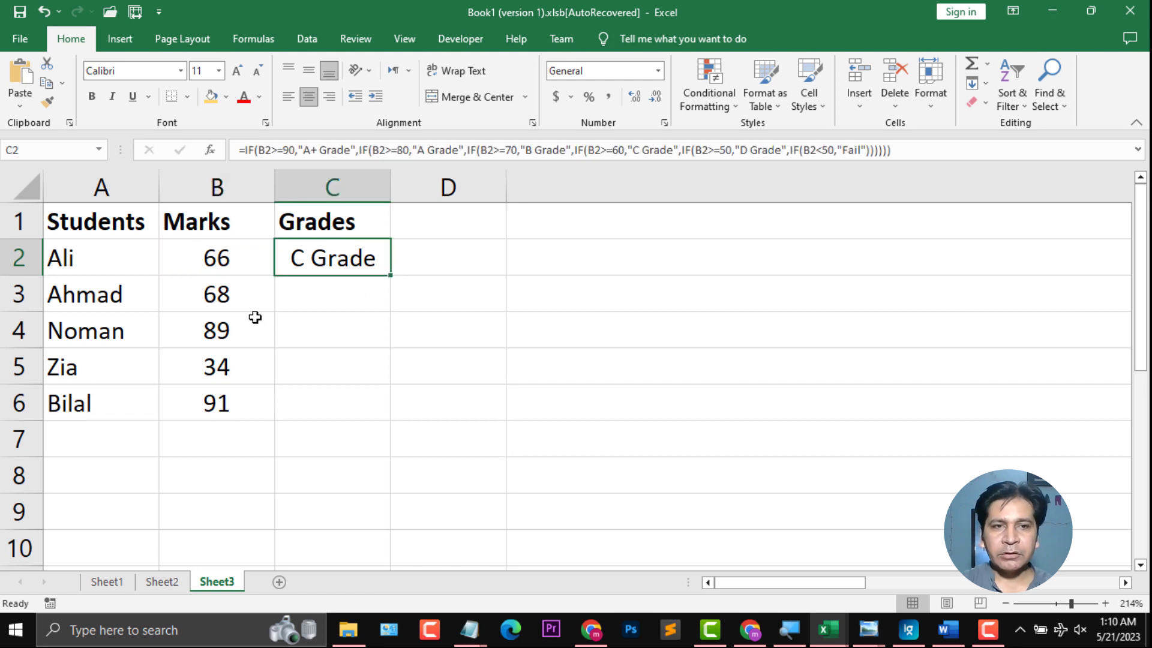
drag(394, 273, 392, 411)
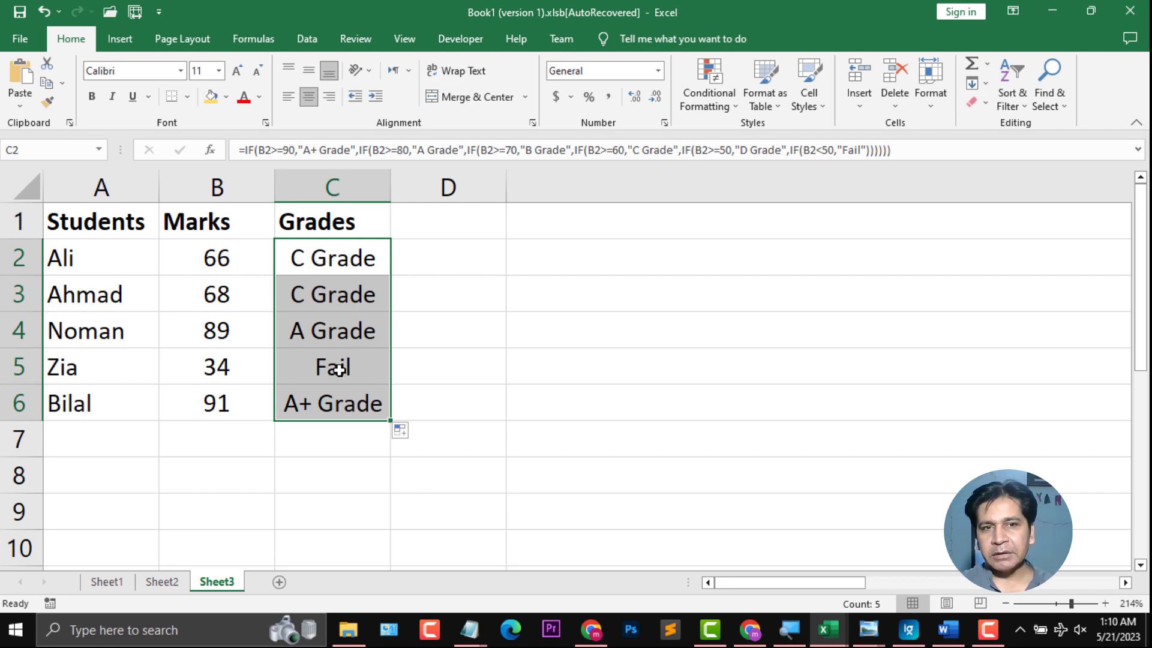
double_click(337, 257)
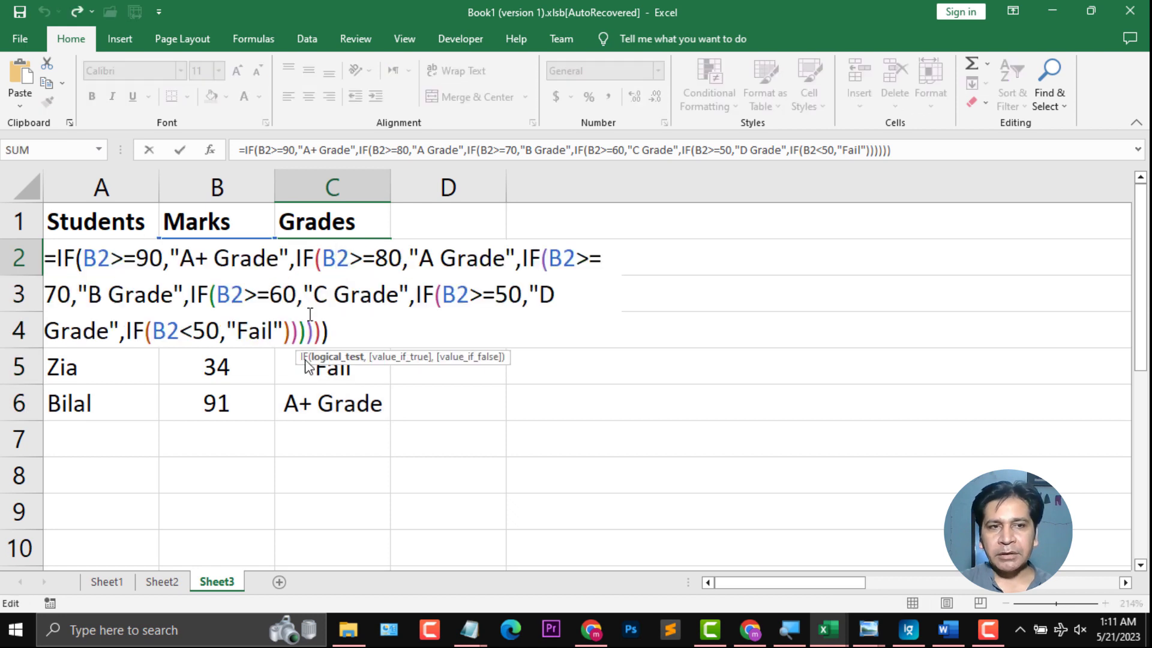